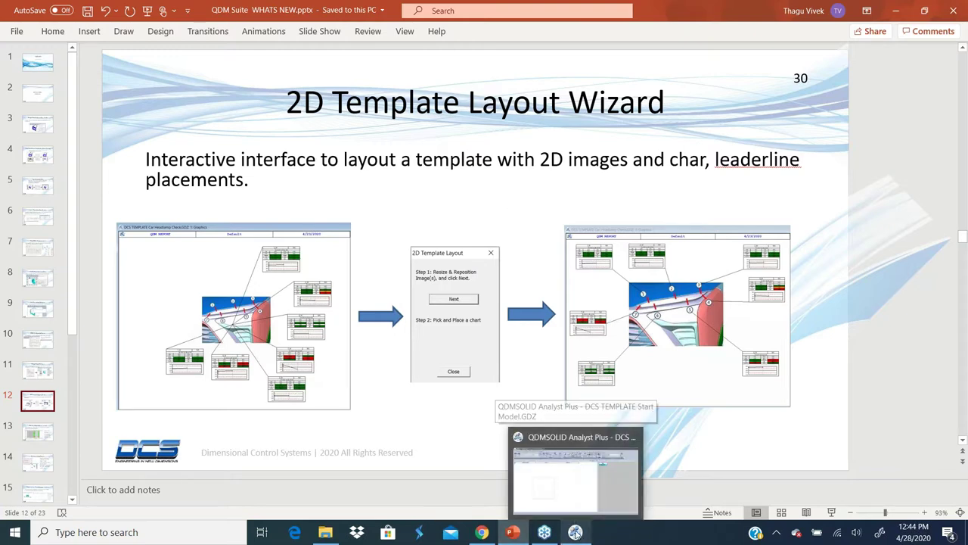
Switch from the PowerPoint wizard slide to the QDMSOLID DCS TEMPLATE Start Model window.
click(575, 473)
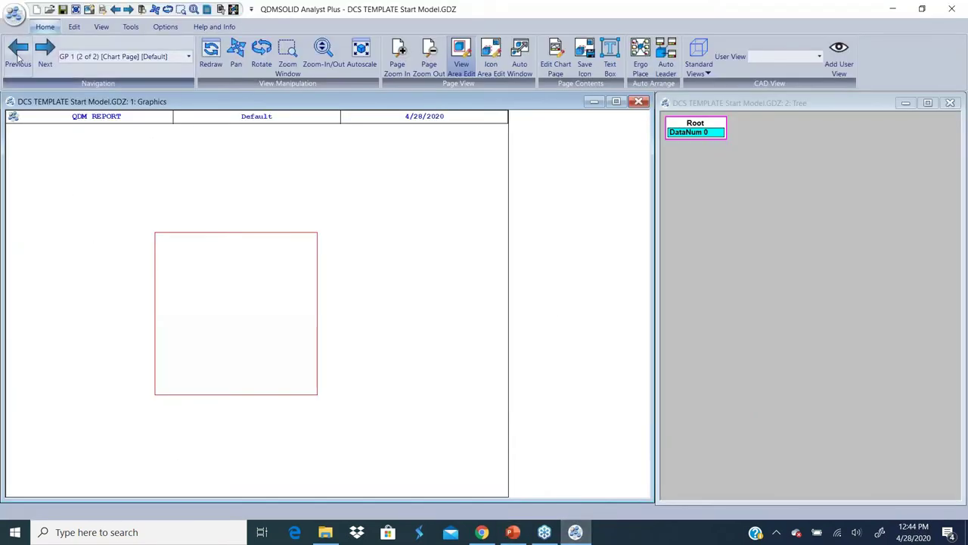
Close the start model document, then bring up the Open dialog at 46- Link Documents to Template.
click(14, 13)
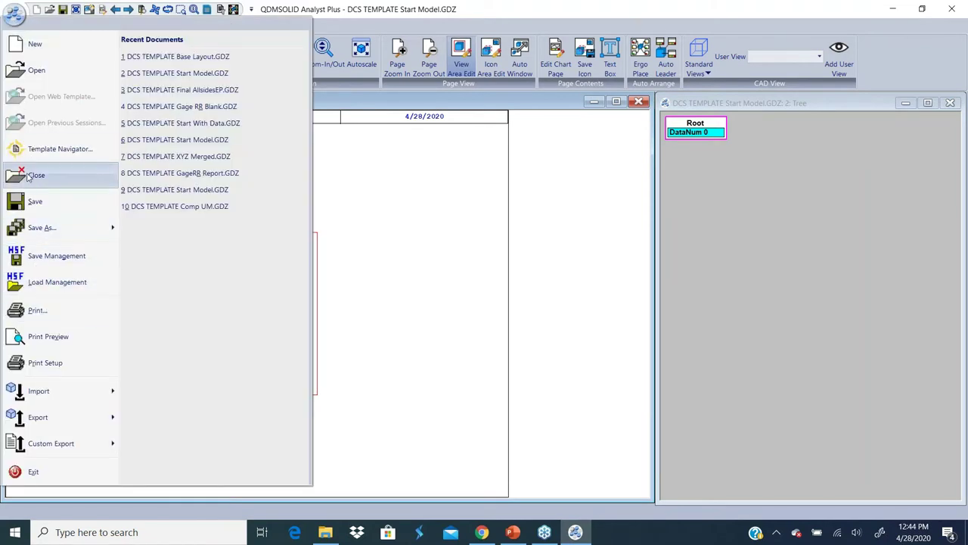
click(30, 178)
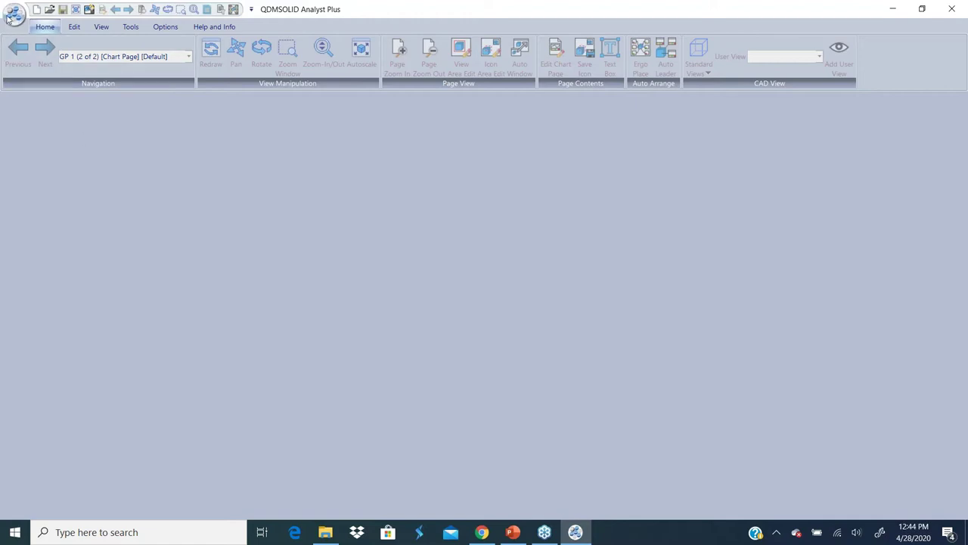
click(512, 532)
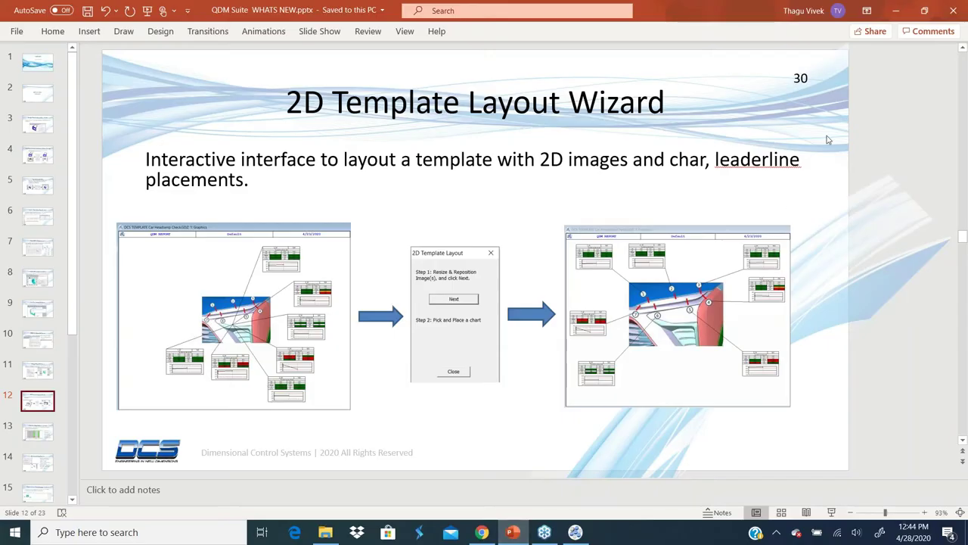
click(576, 532)
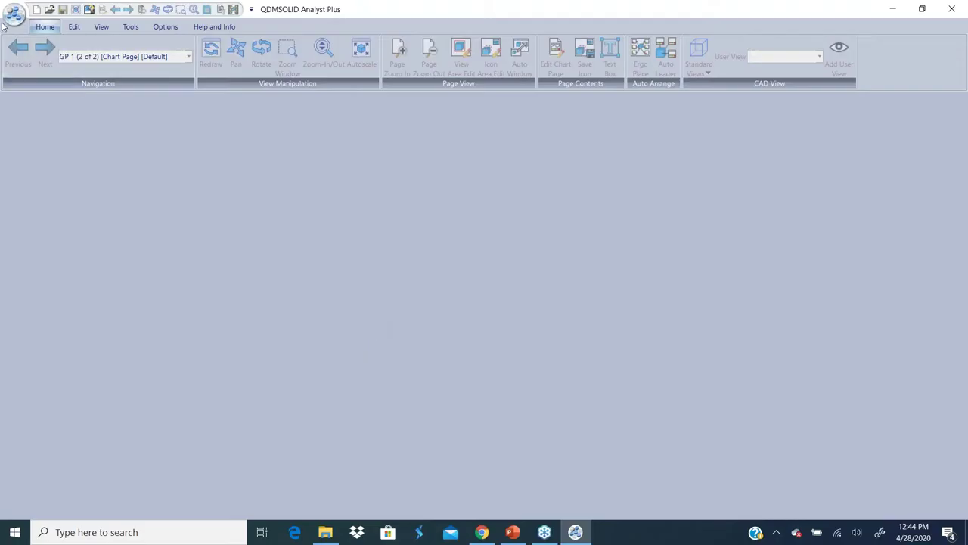
click(8, 16)
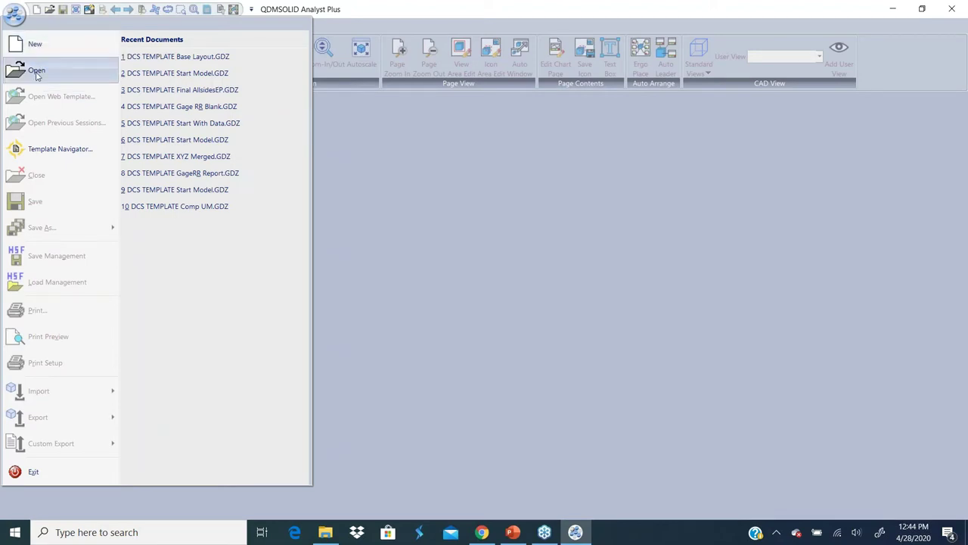
click(36, 73)
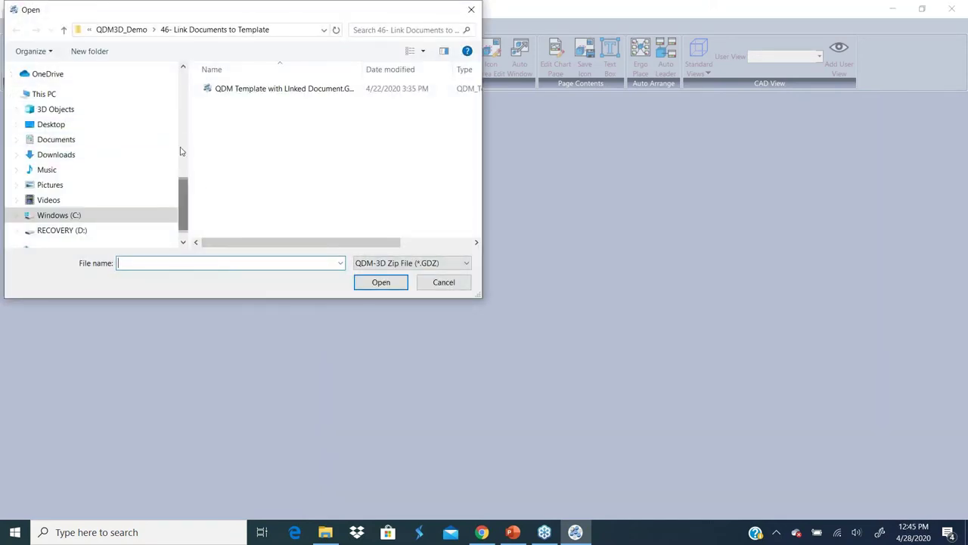
Browse QDM3D_Demo, peek into 50- Measurement Chart, and check the presentation slide.
click(124, 31)
scroll(286, 180, down, 2)
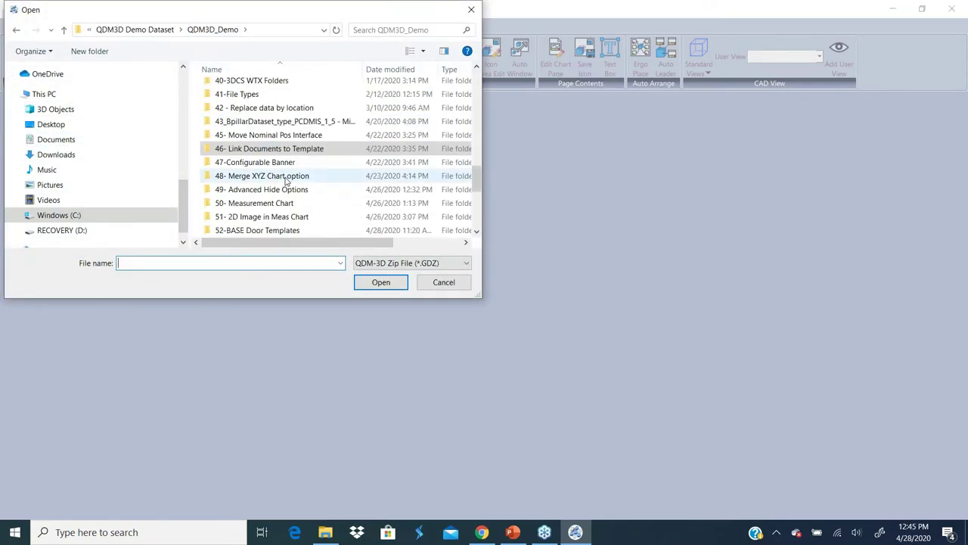
double_click(261, 202)
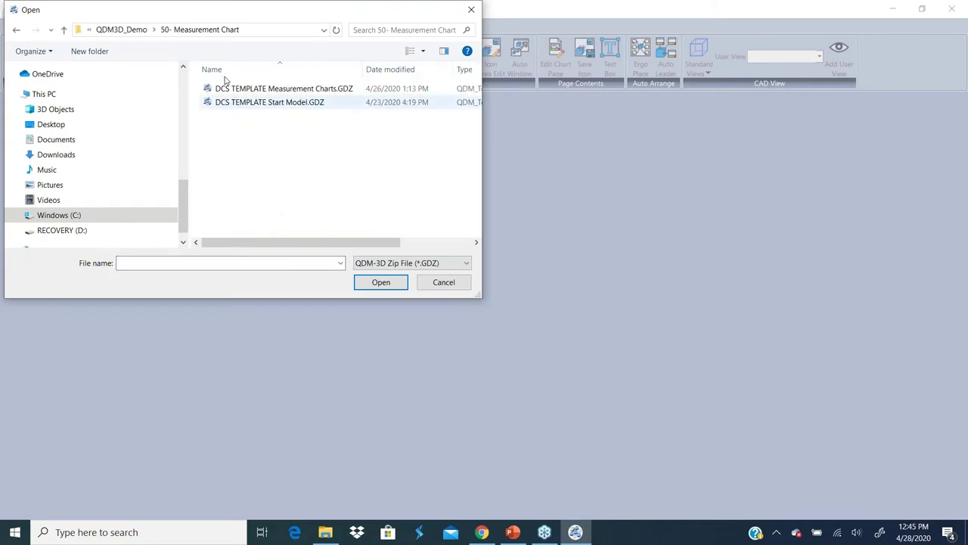
click(123, 31)
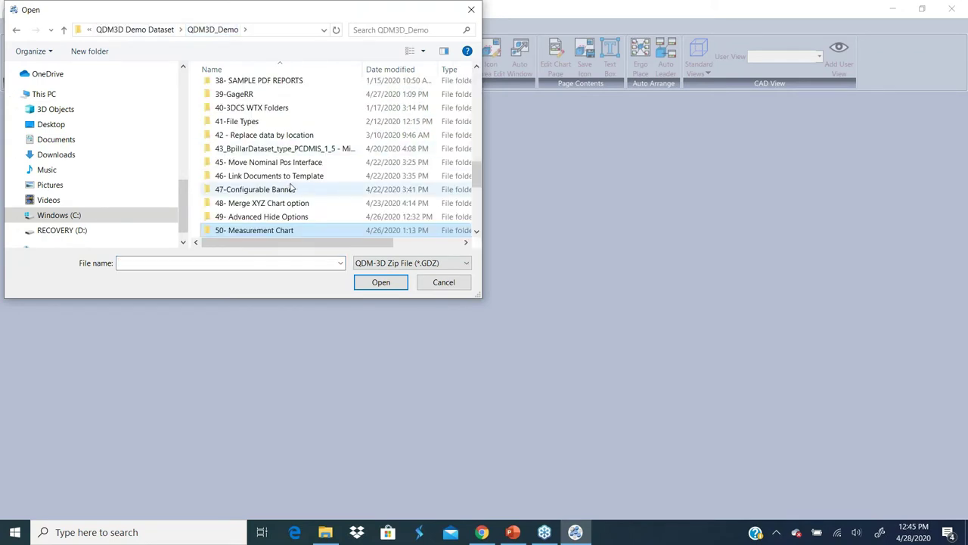
click(512, 533)
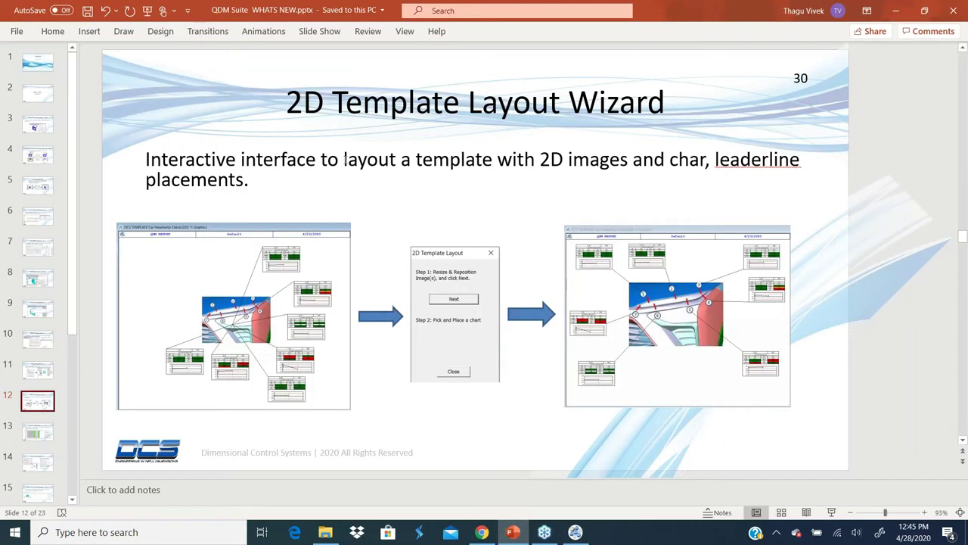
click(575, 532)
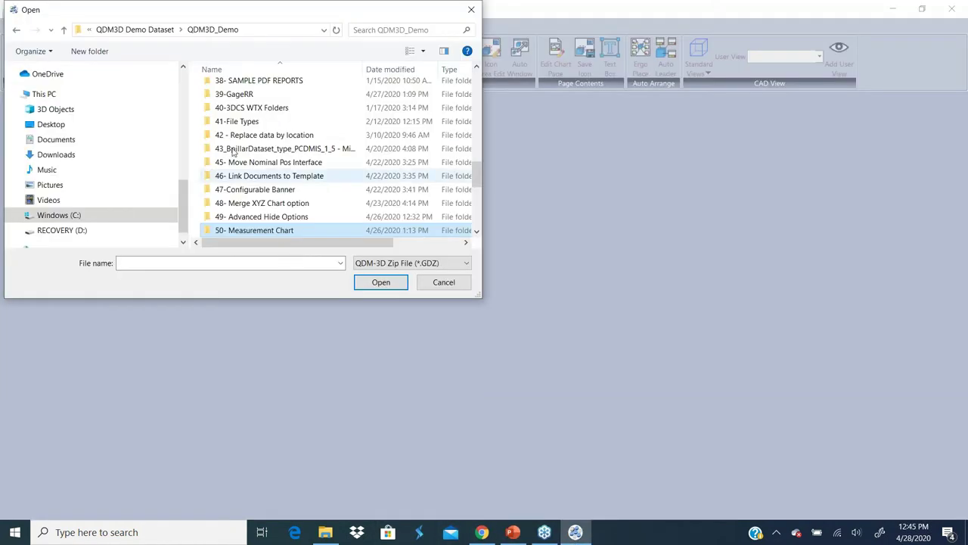
Open DCS TEMPLATE Start Model.GDZ from 30-2d template creation wizard > 2d dataset1.
scroll(233, 151, up, 1)
scroll(249, 125, up, 2)
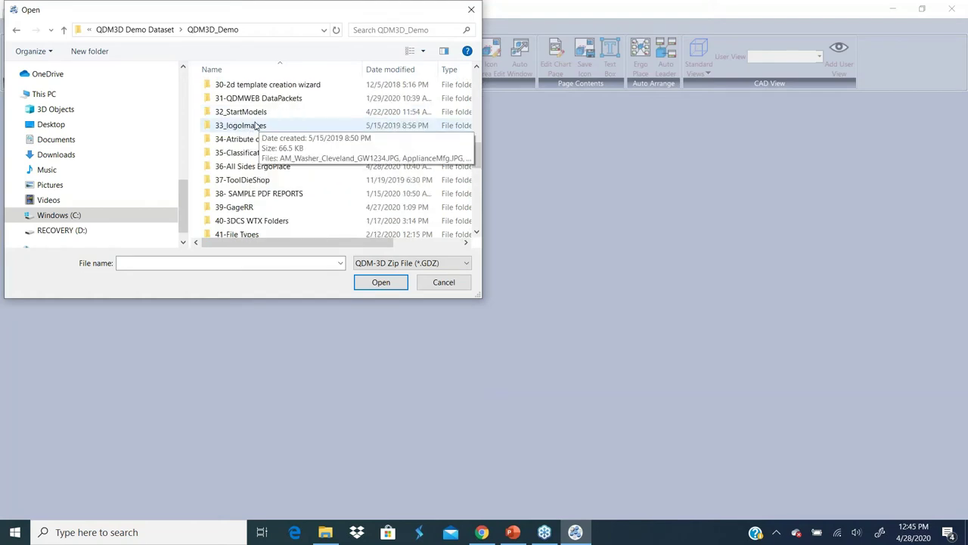
double_click(240, 86)
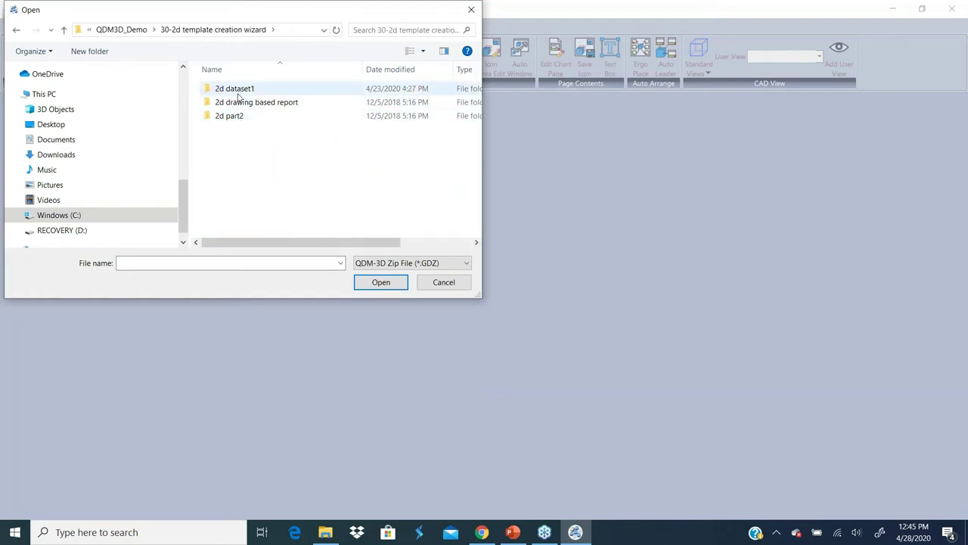
double_click(236, 90)
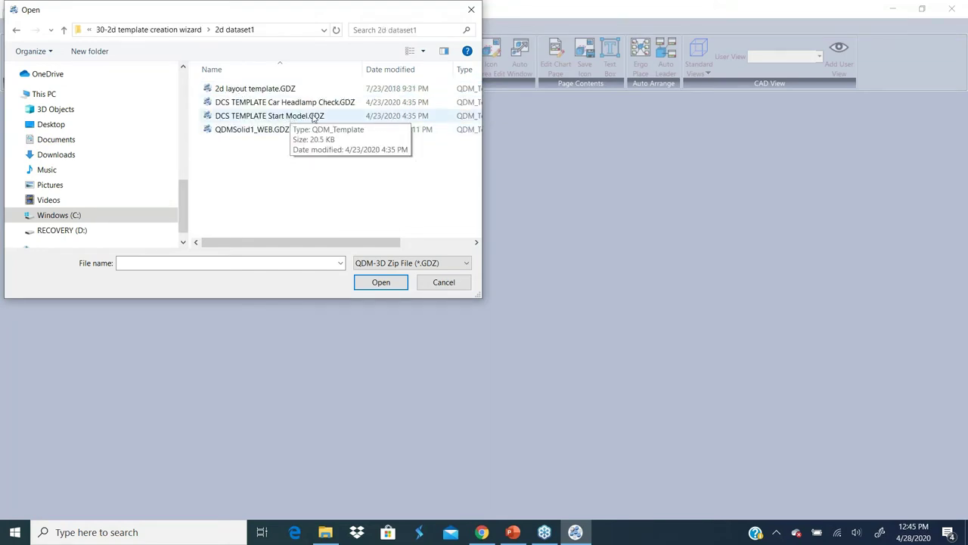
click(303, 119)
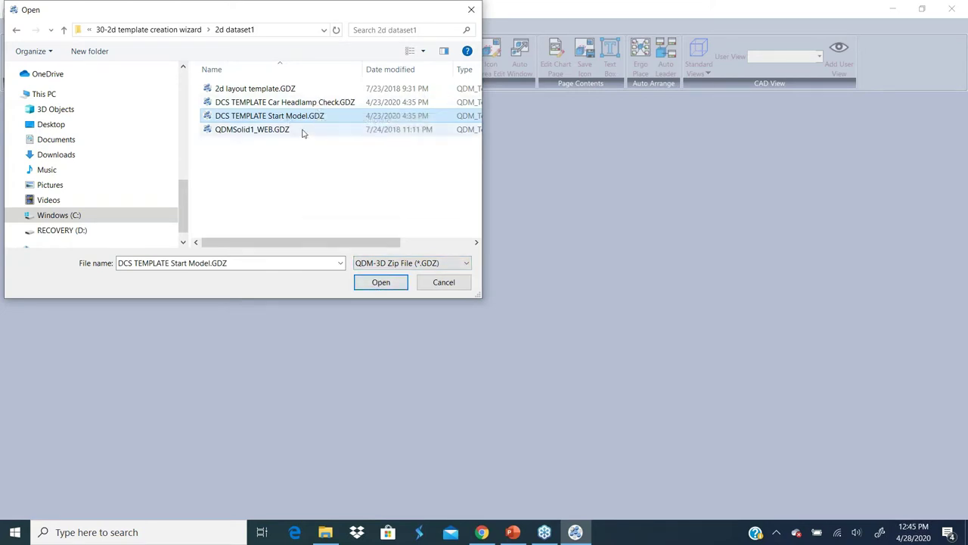
click(378, 285)
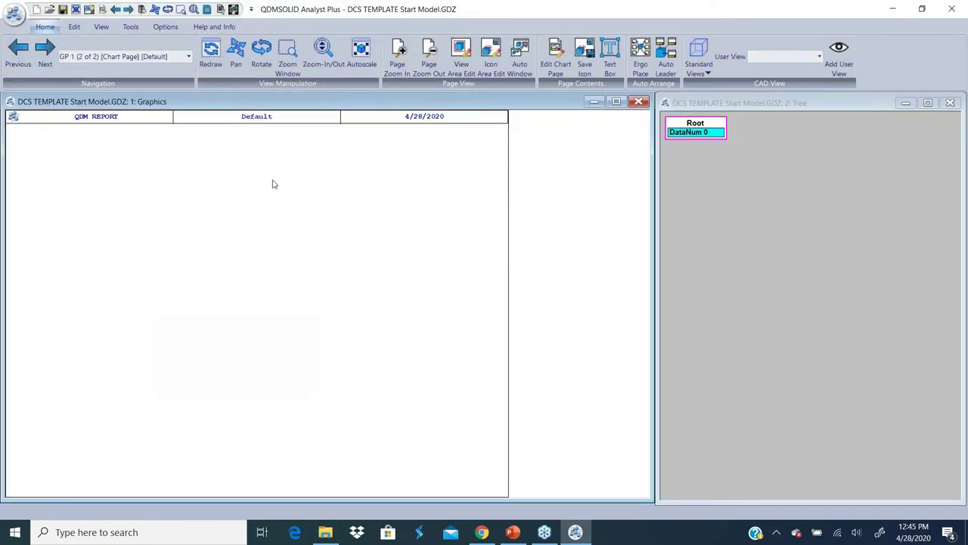
click(13, 14)
In File Explorer, browse QDM3D_Demo > 30-2d template creation wizard > 2d dataset1 to reach car headlamp.JPG.
click(359, 177)
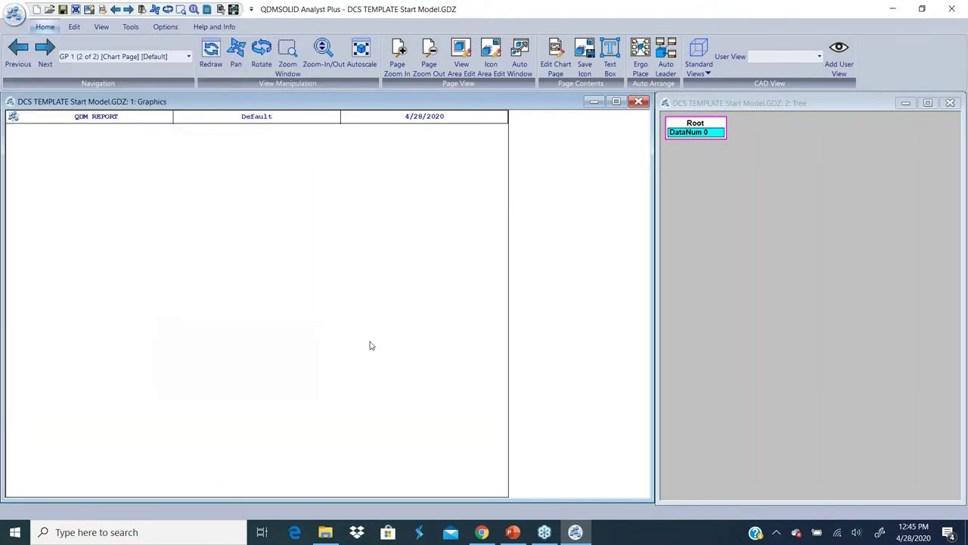
click(325, 533)
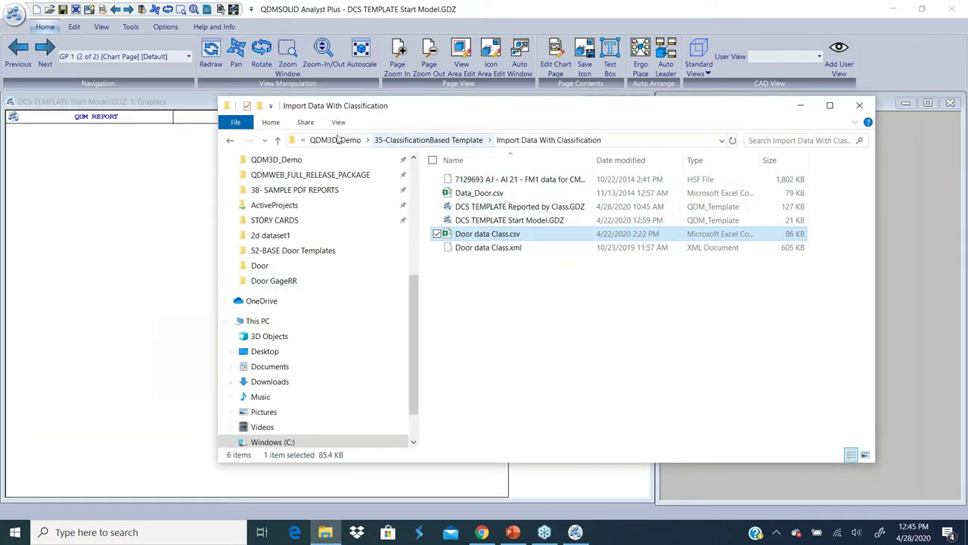
click(336, 140)
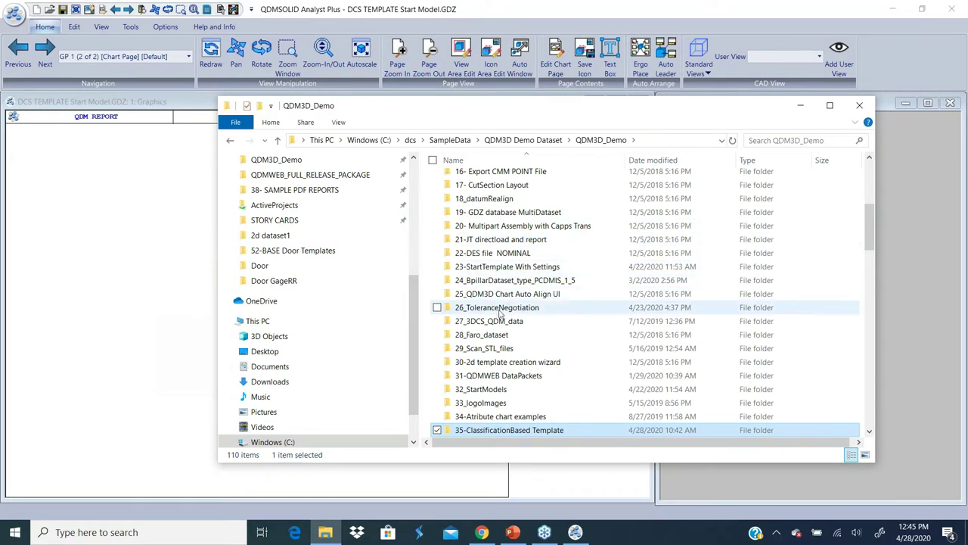
double_click(495, 363)
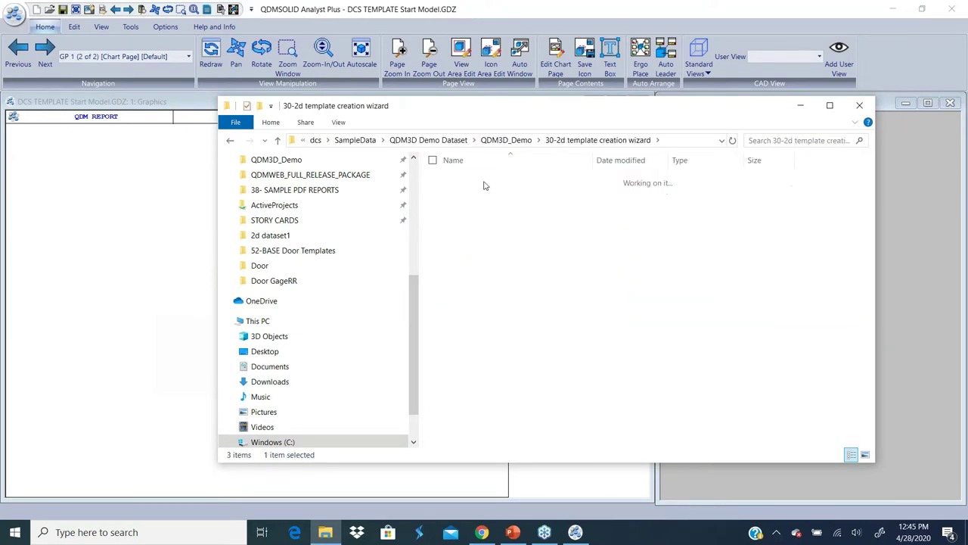
double_click(485, 186)
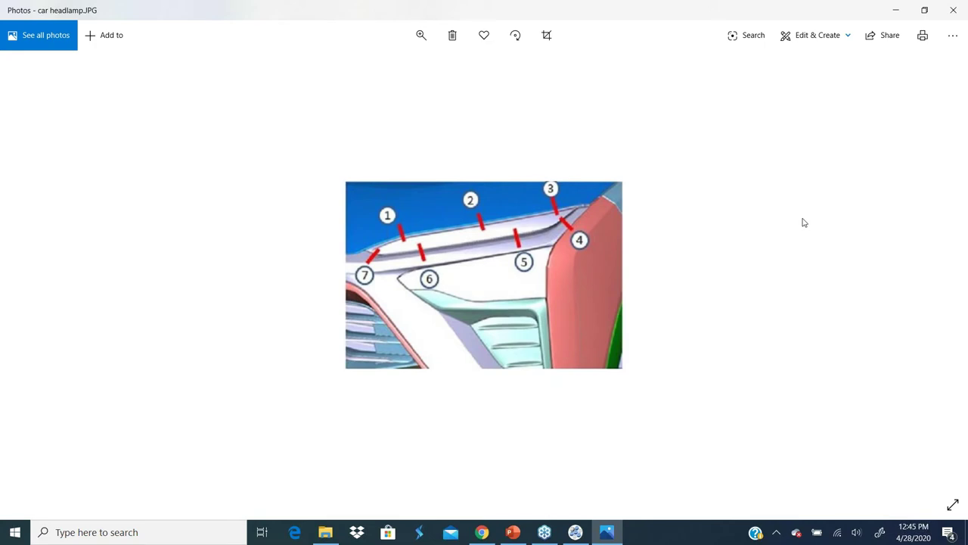
Snip the numbered car headlamp image shown in Photos and copy it to the clipboard.
key(super+shift+s)
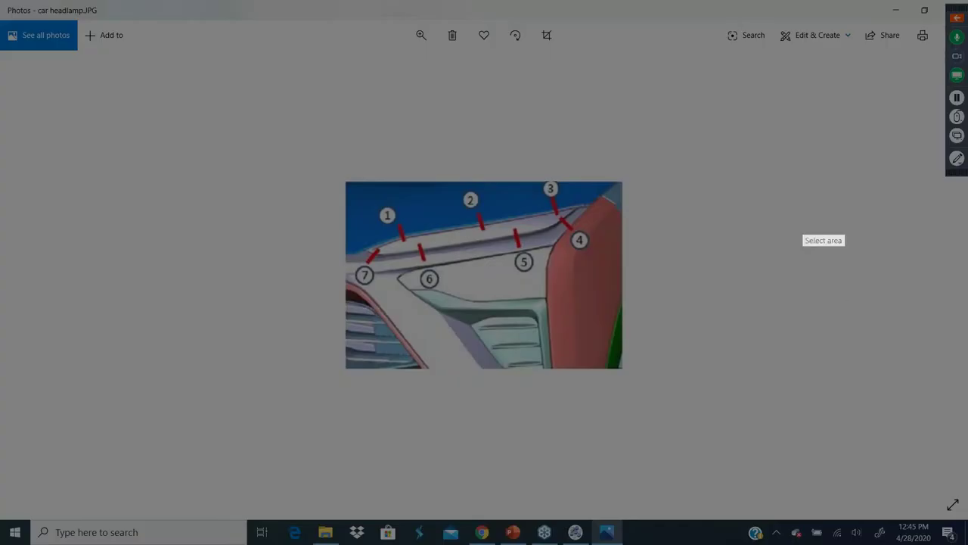
drag(345, 187, 620, 367)
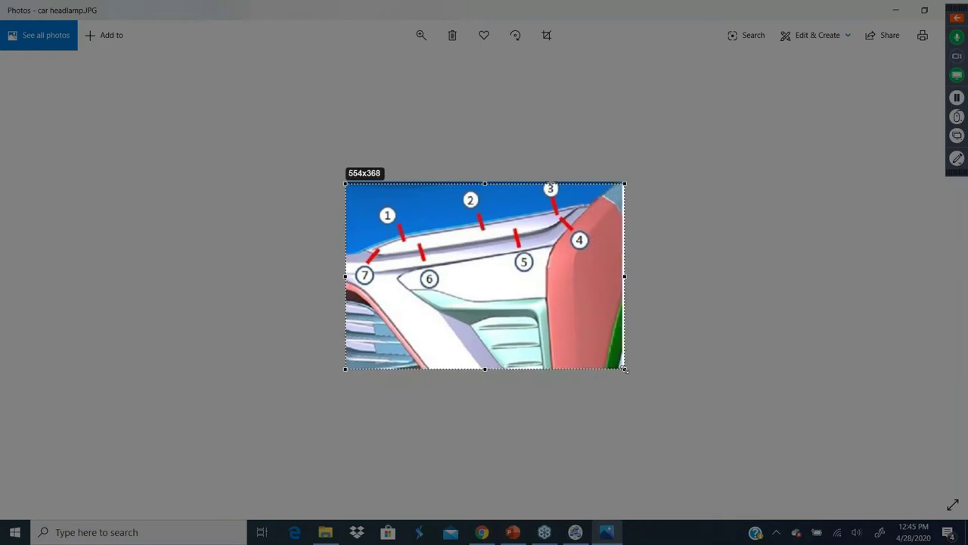
drag(620, 368, 624, 371)
click(585, 380)
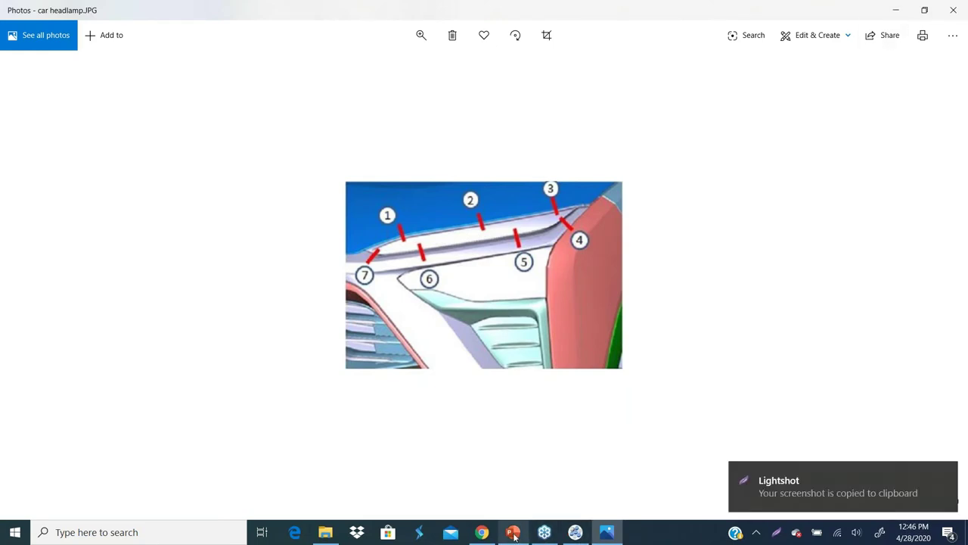
Paste the headlamp image onto the QDMSOLID chart page, placing it left of centre.
click(576, 533)
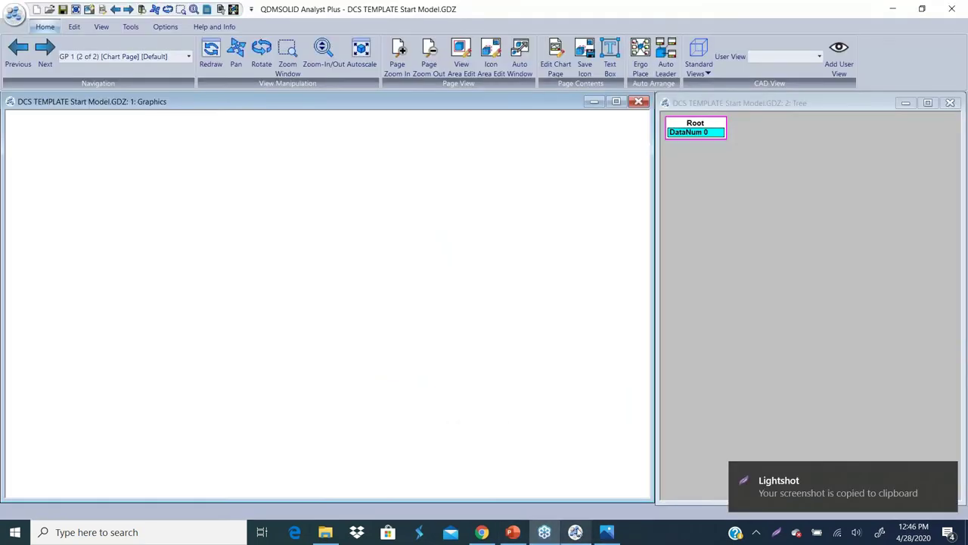
right_click(249, 281)
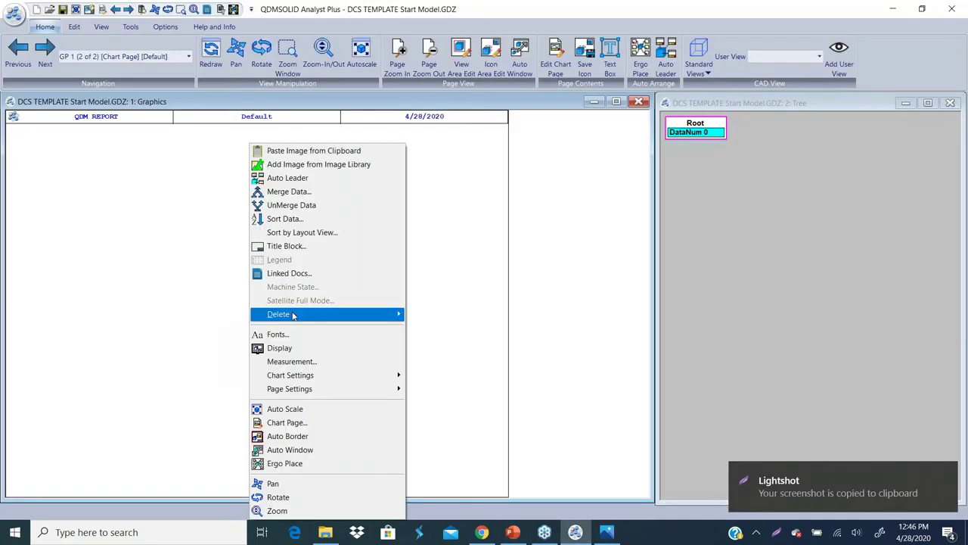
click(319, 152)
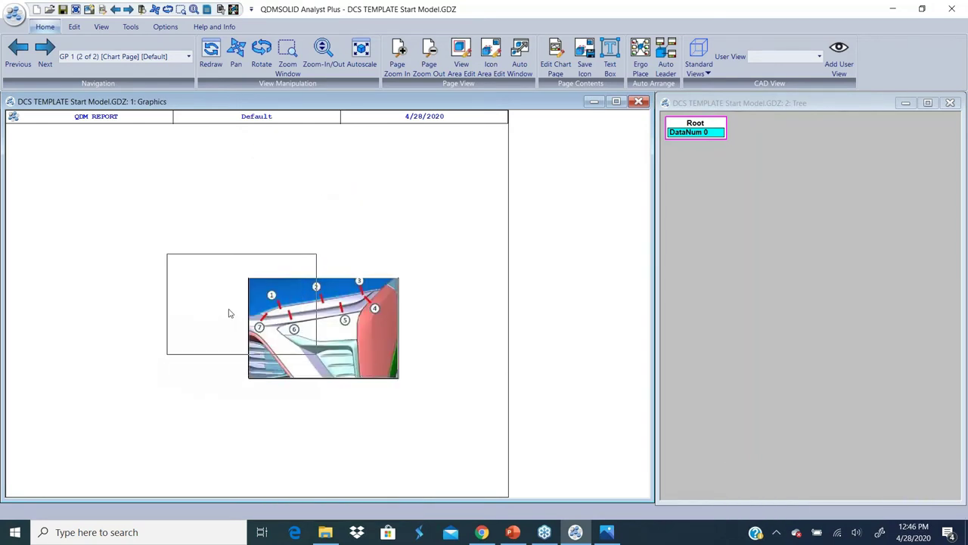
click(237, 331)
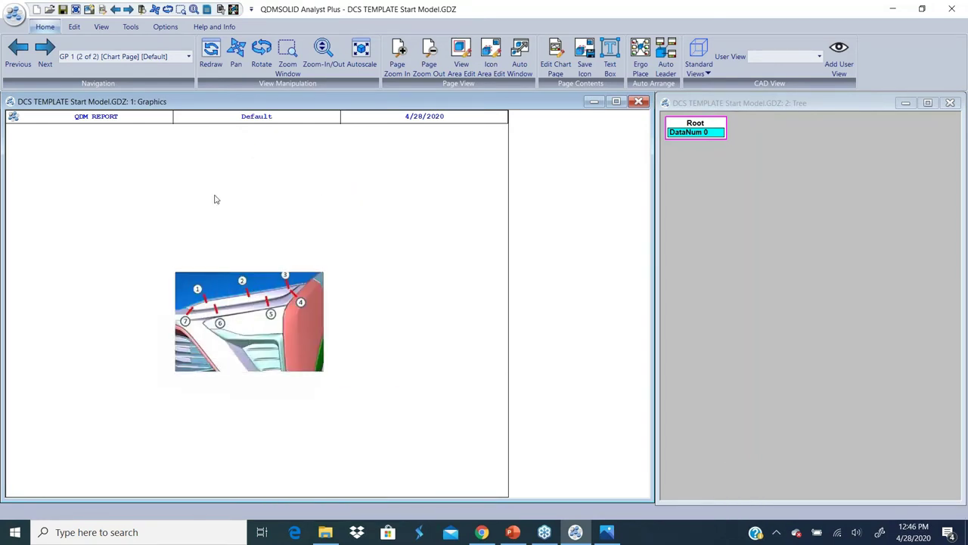
click(15, 15)
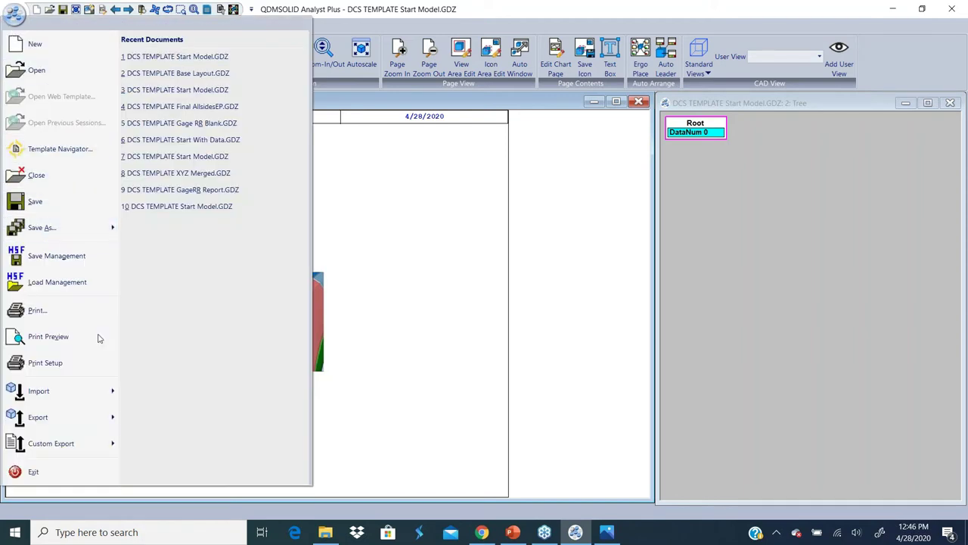
Import Dataset1.csv from 30-2d template creation wizard > 2d dataset1 onto the page.
click(104, 394)
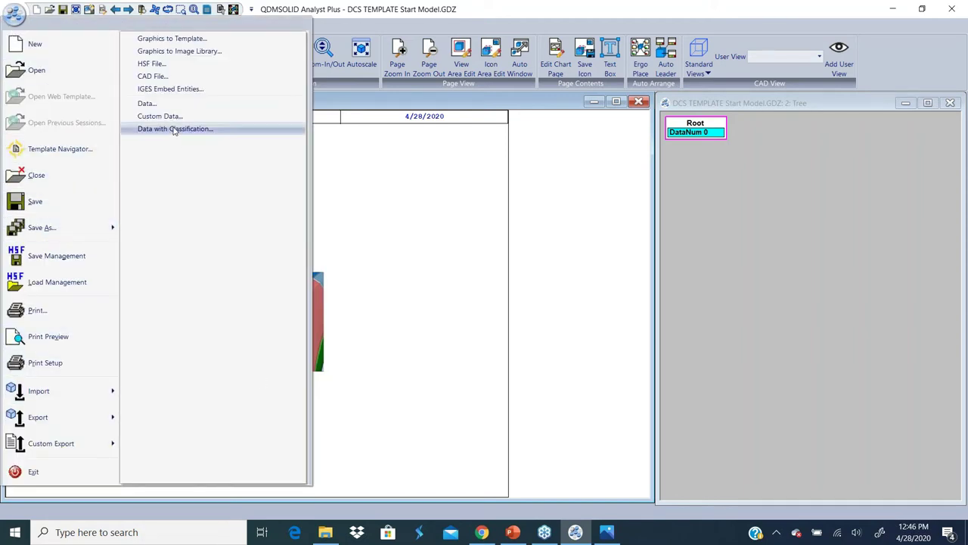
click(148, 103)
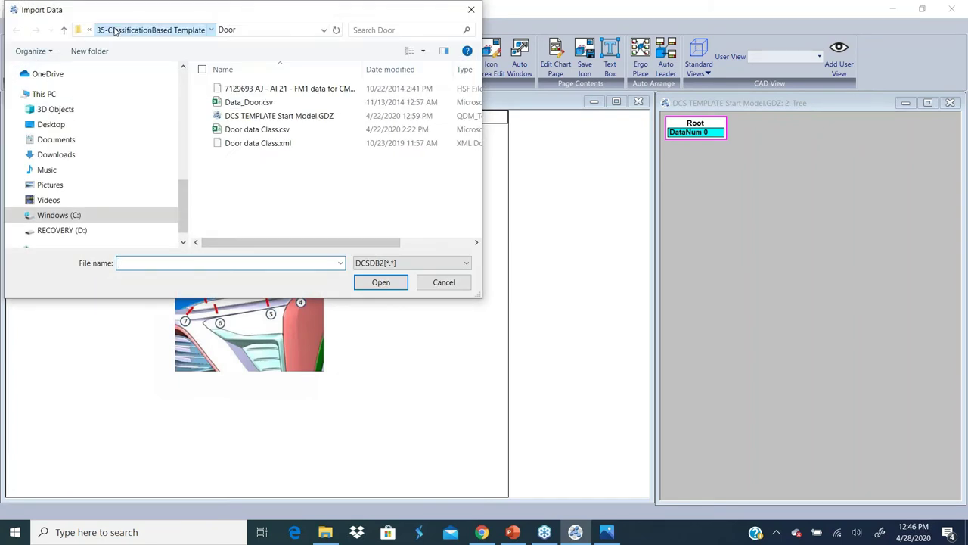
click(115, 29)
click(125, 30)
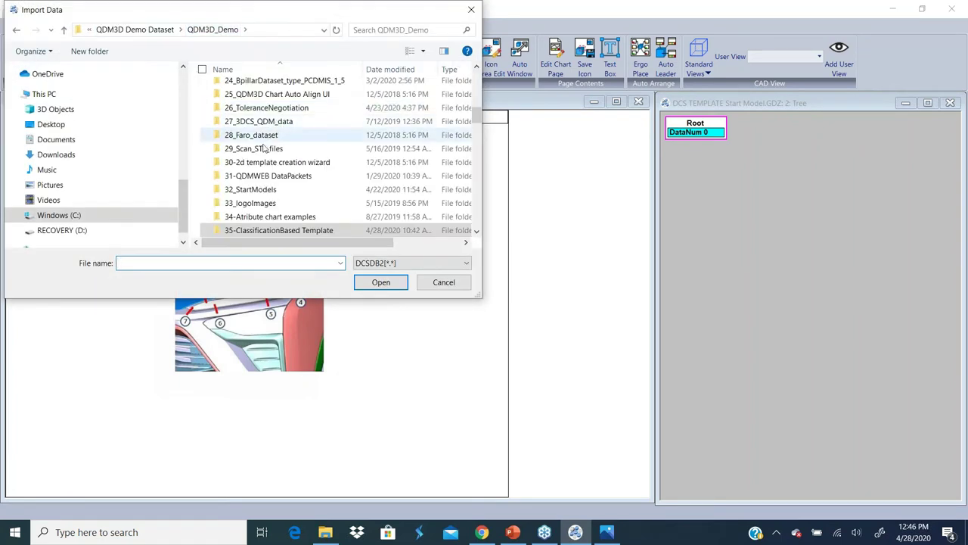
double_click(268, 162)
double_click(254, 90)
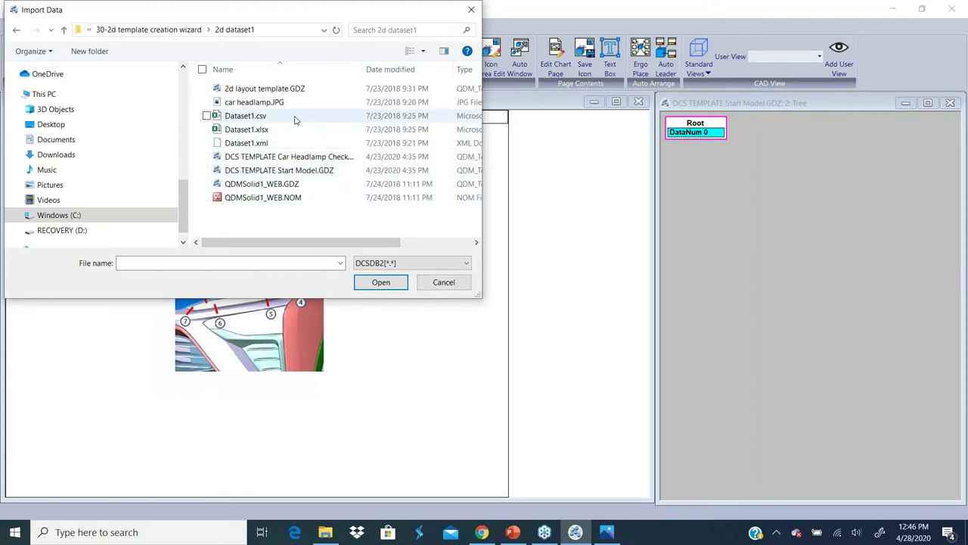
click(291, 115)
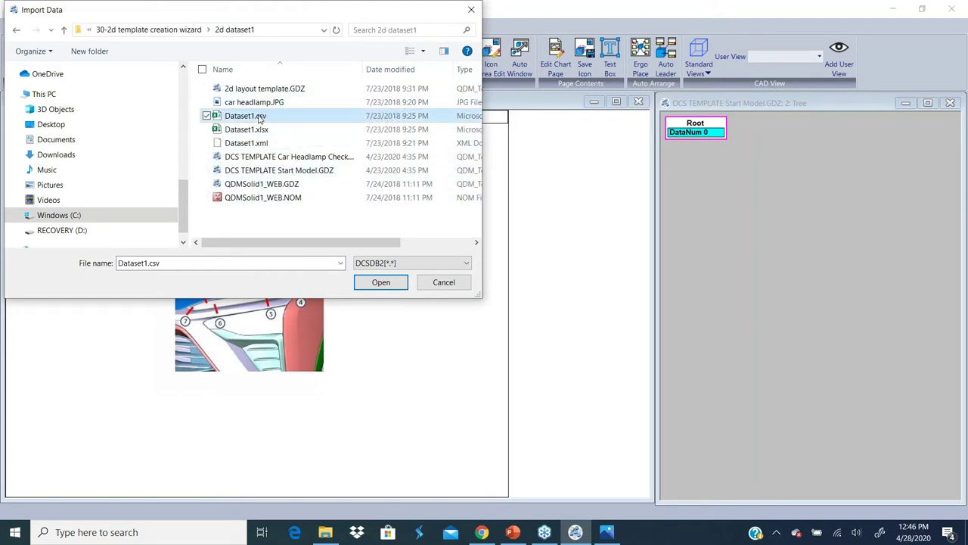
click(389, 290)
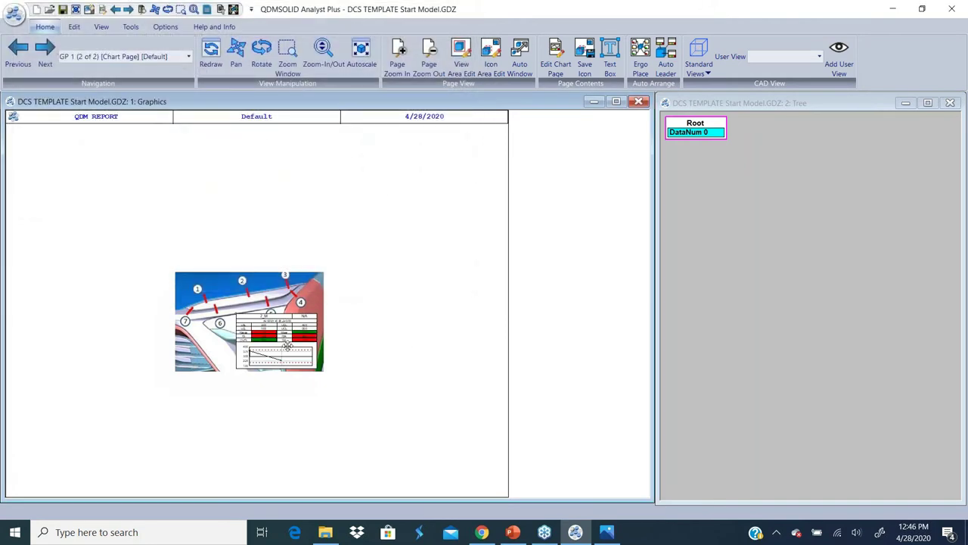
Drag the imported Dataset1 charts out around the headlamp image, each with a leader line.
mouse_move(287, 345)
mouse_down()
mouse_move(370, 213)
mouse_move(377, 320)
mouse_up()
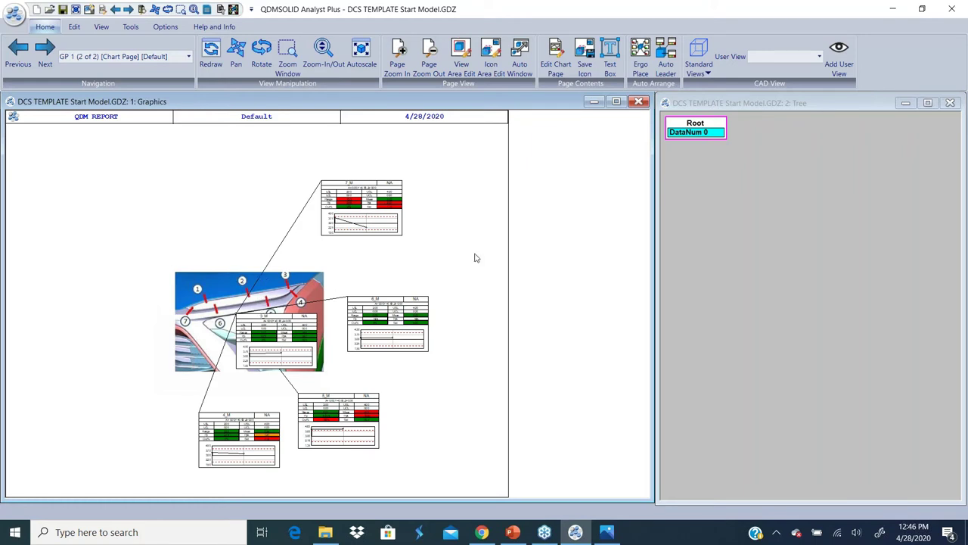
click(131, 27)
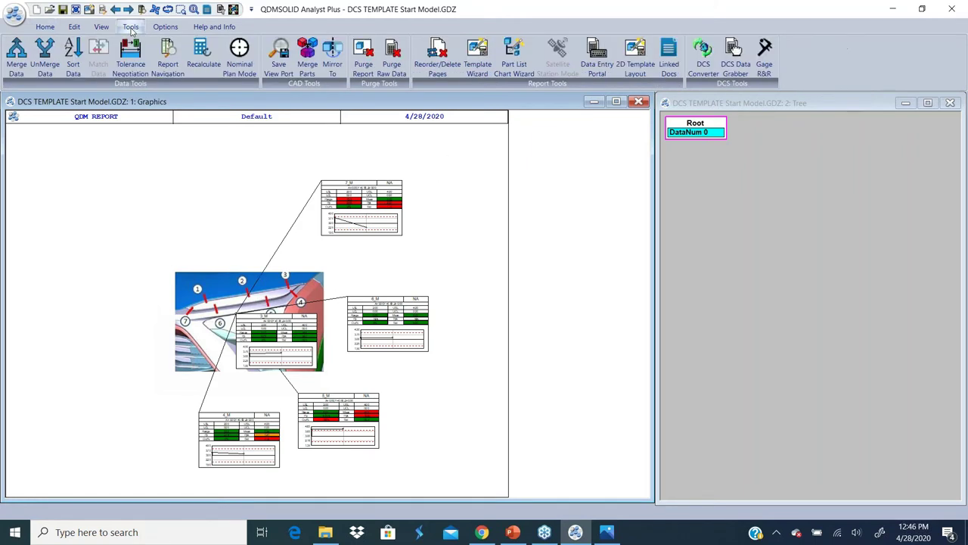
Launch the 2D Template Layout wizard and advance past image positioning to chart placement.
click(636, 66)
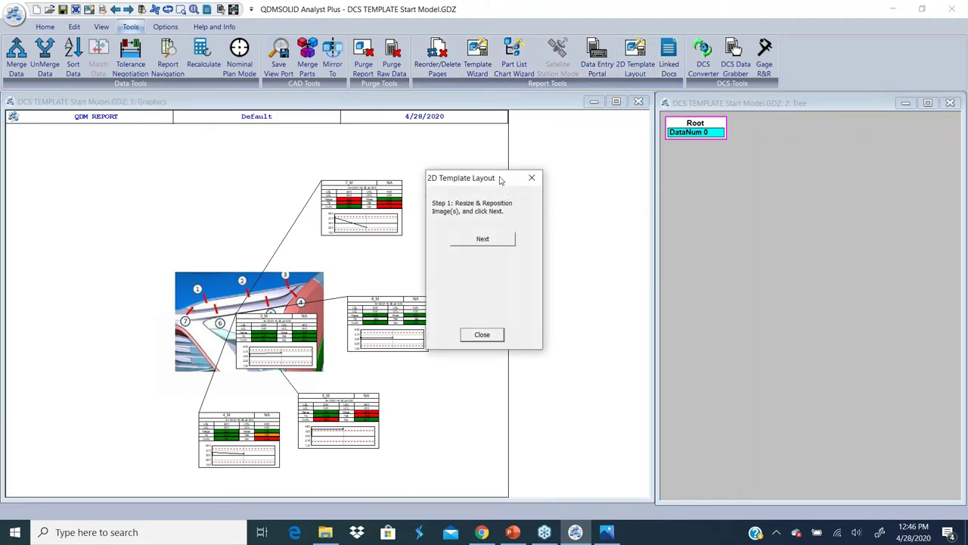
drag(499, 179, 623, 170)
click(605, 230)
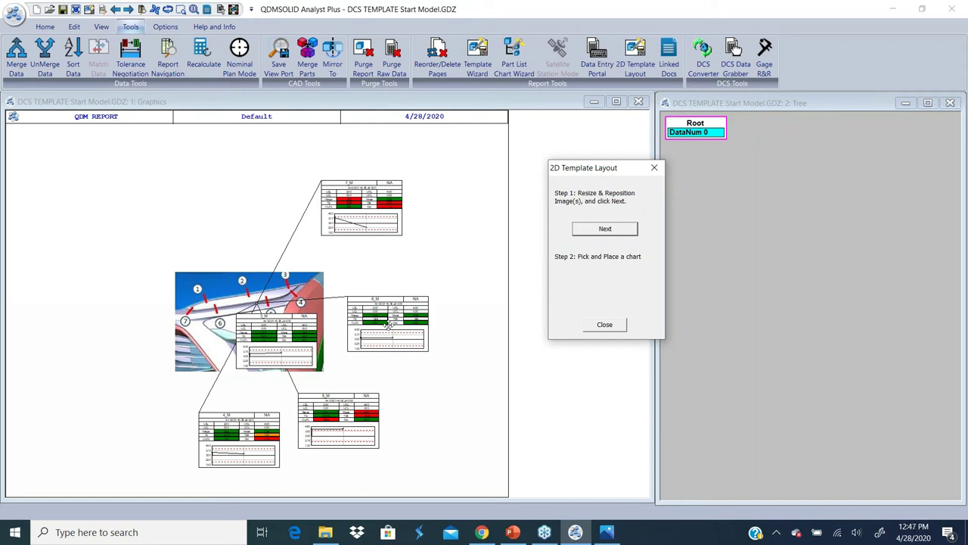
Place charts 3_M (top right), 6_M (bottom left) and 4_M (right), leaders to balloons 3, 6, 4.
drag(274, 347, 435, 167)
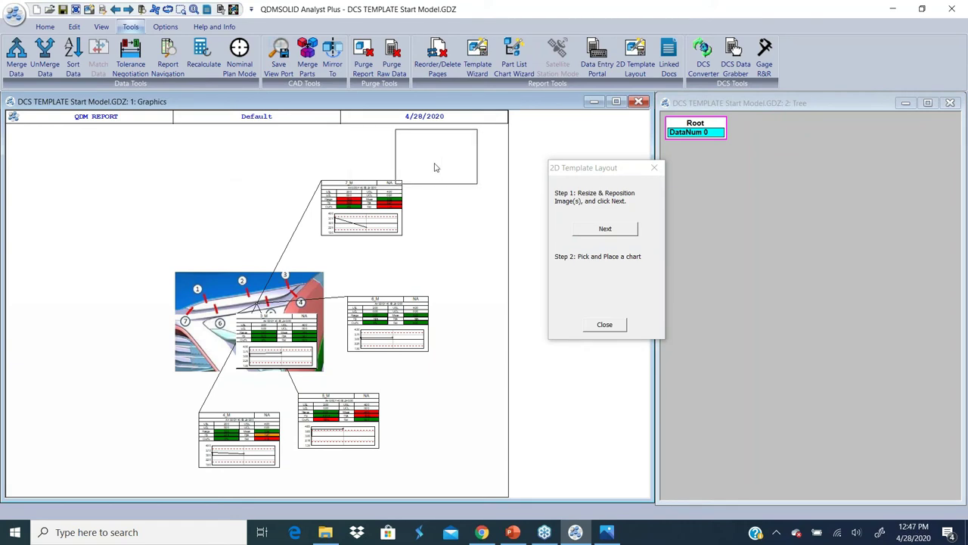
click(434, 167)
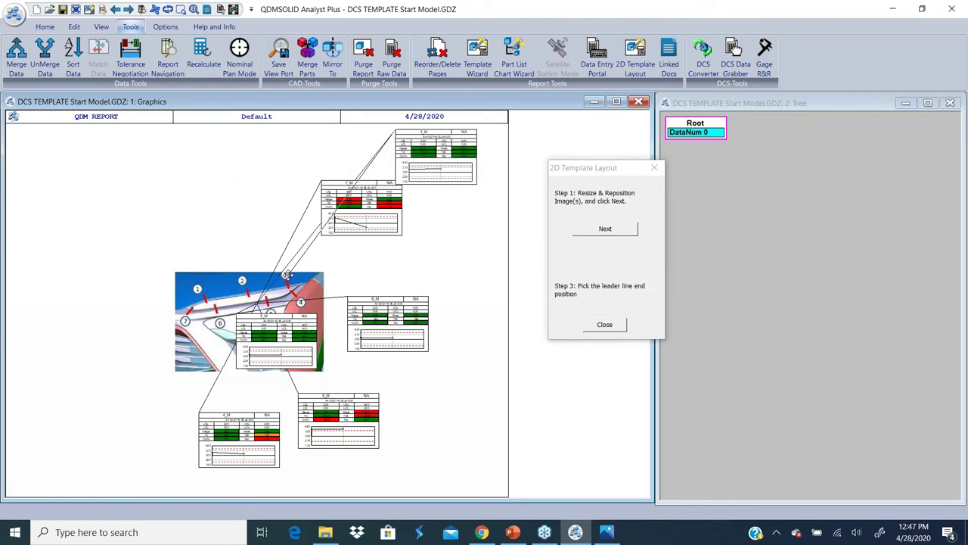
click(285, 274)
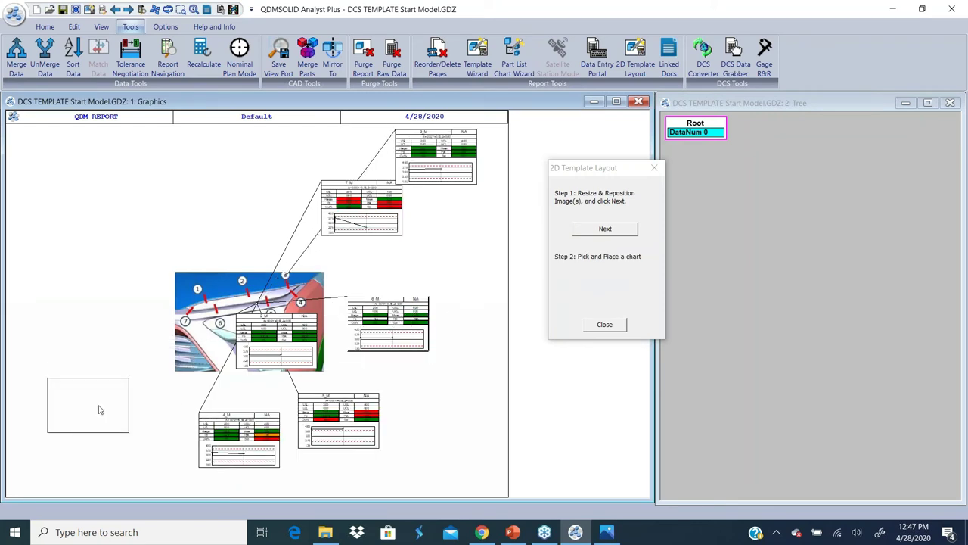
click(97, 409)
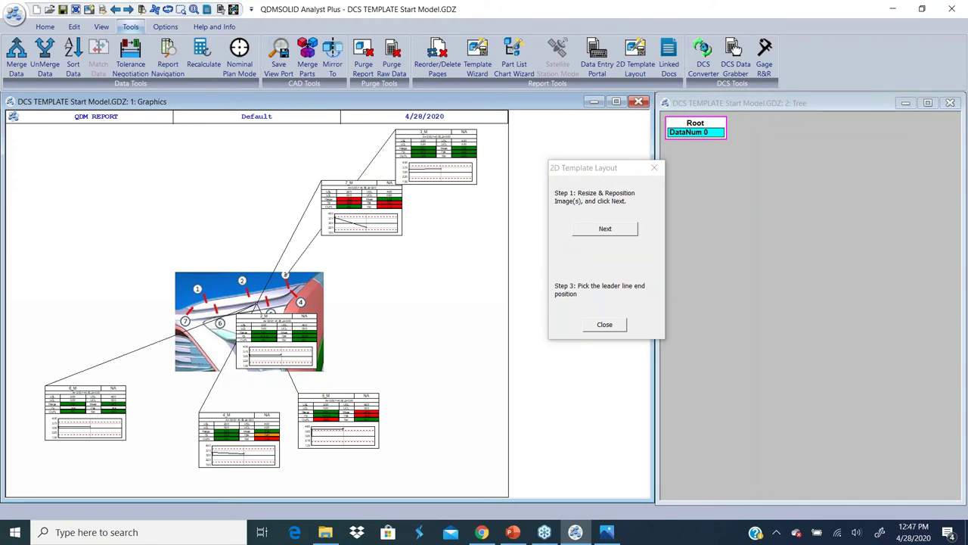
click(218, 323)
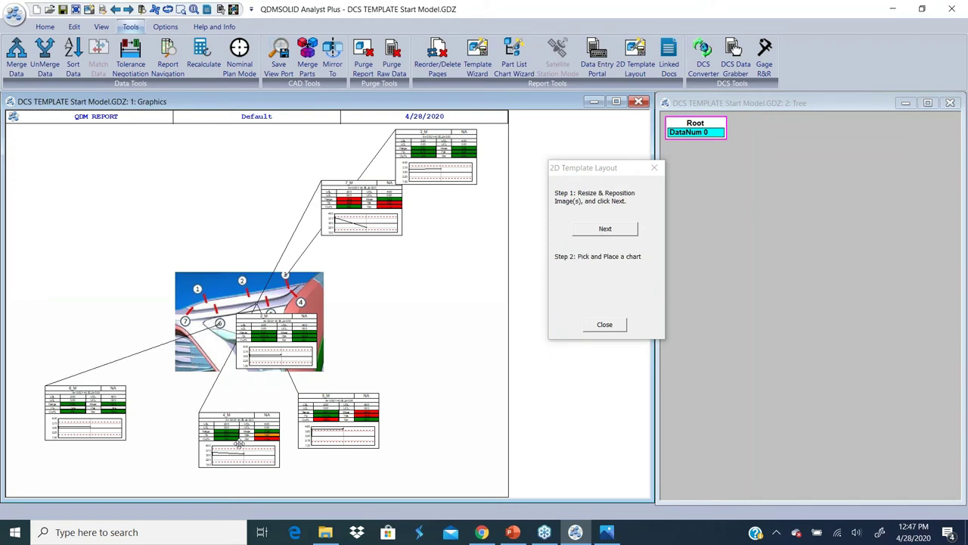
click(238, 443)
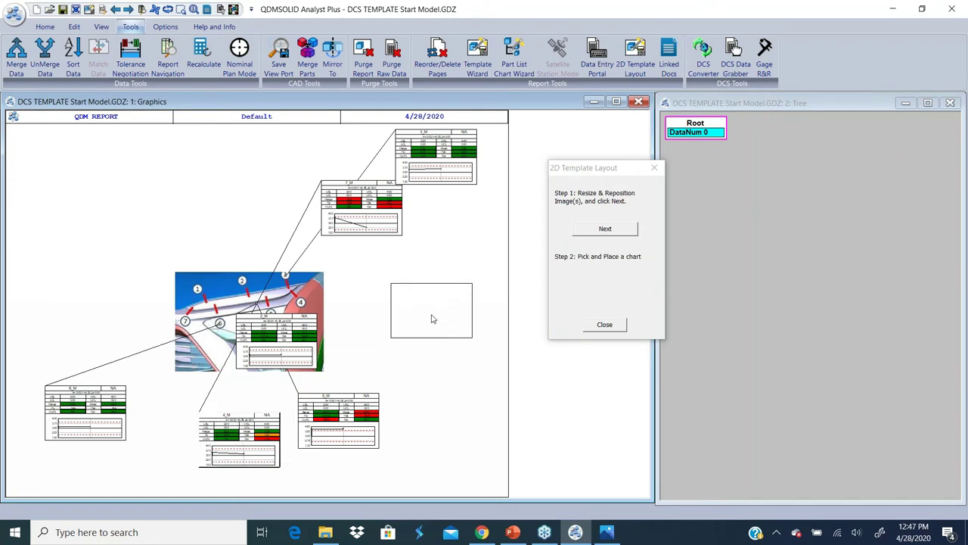
click(432, 319)
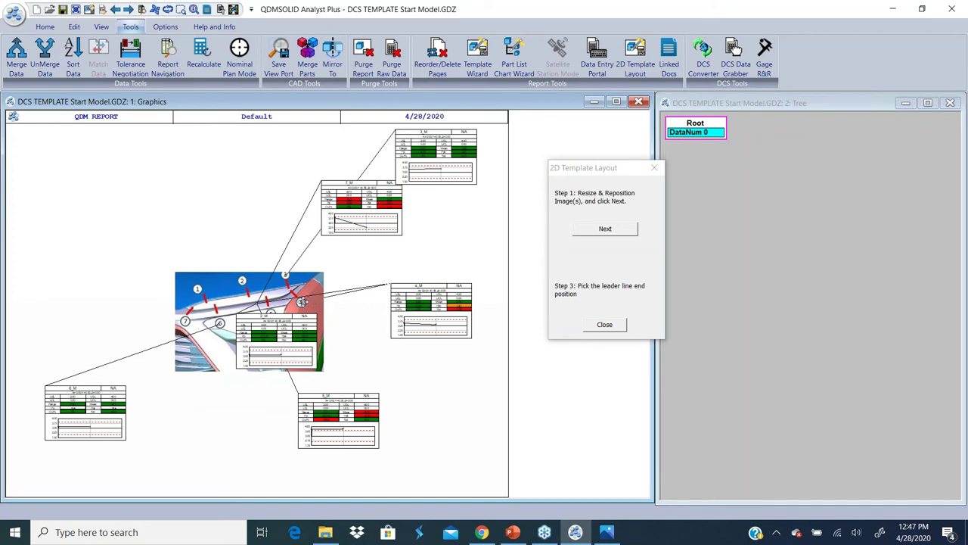
click(301, 301)
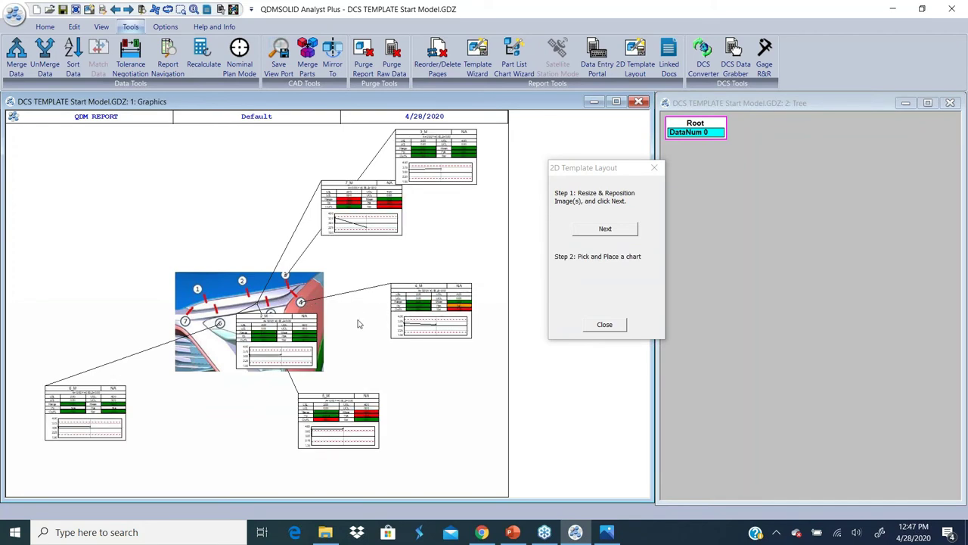
Place chart 2_M near the page top and 1_M at upper left, leaders to balloons 2 and 1.
click(265, 342)
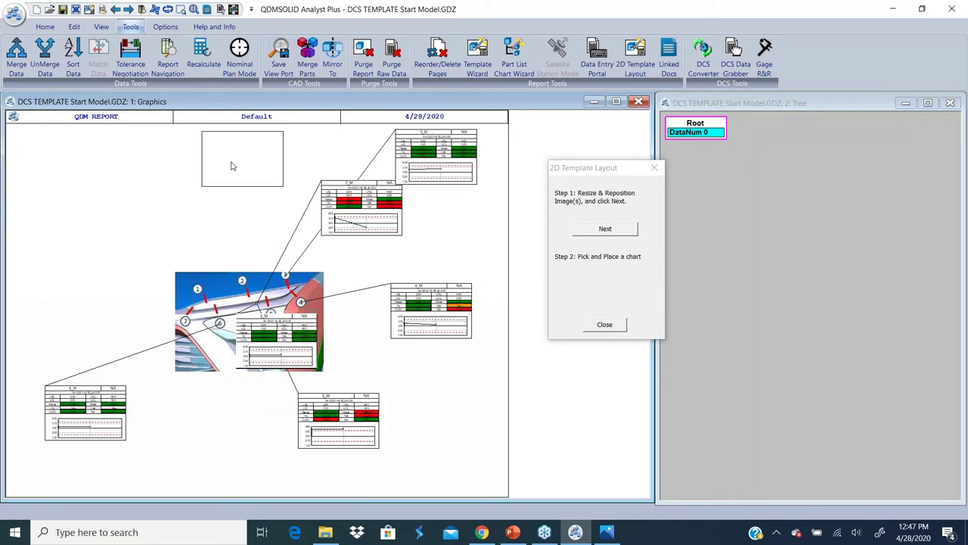
click(232, 166)
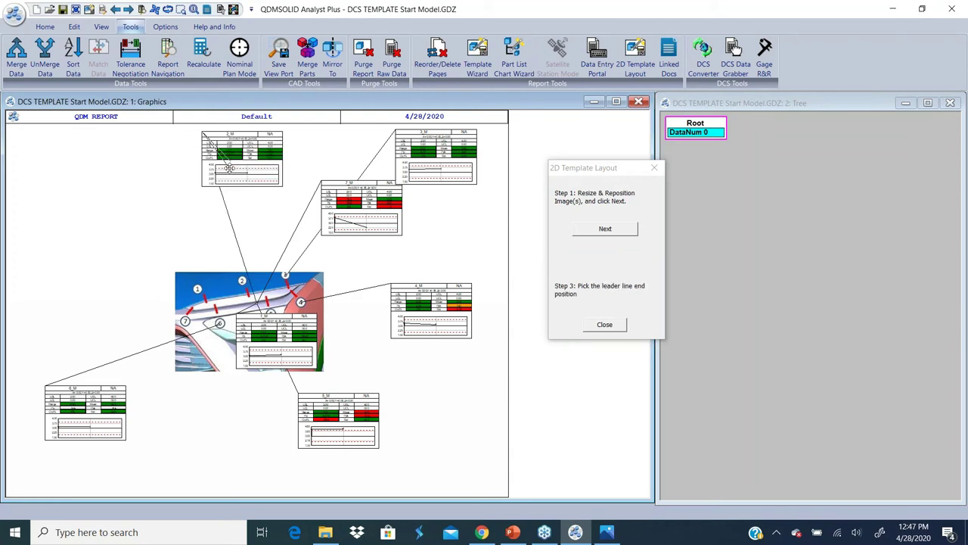
click(240, 279)
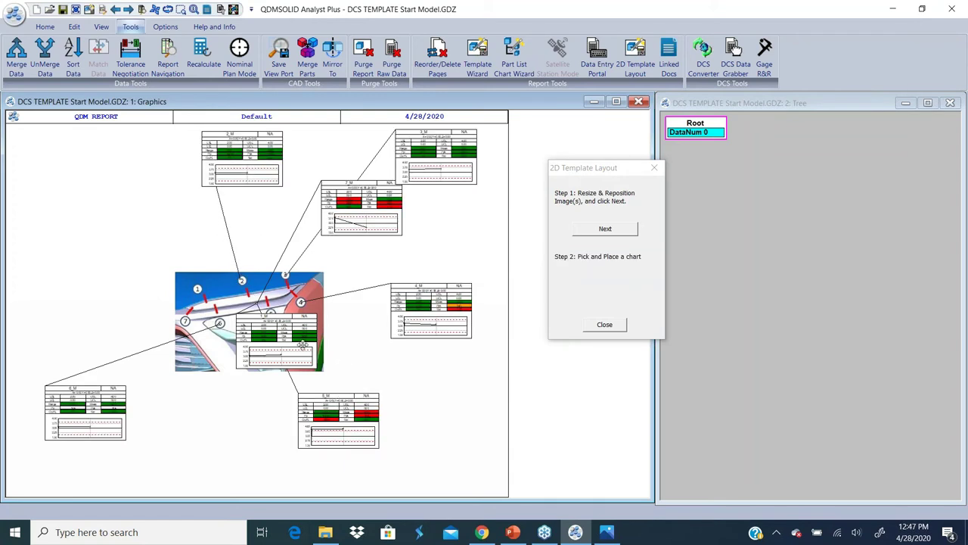
click(299, 343)
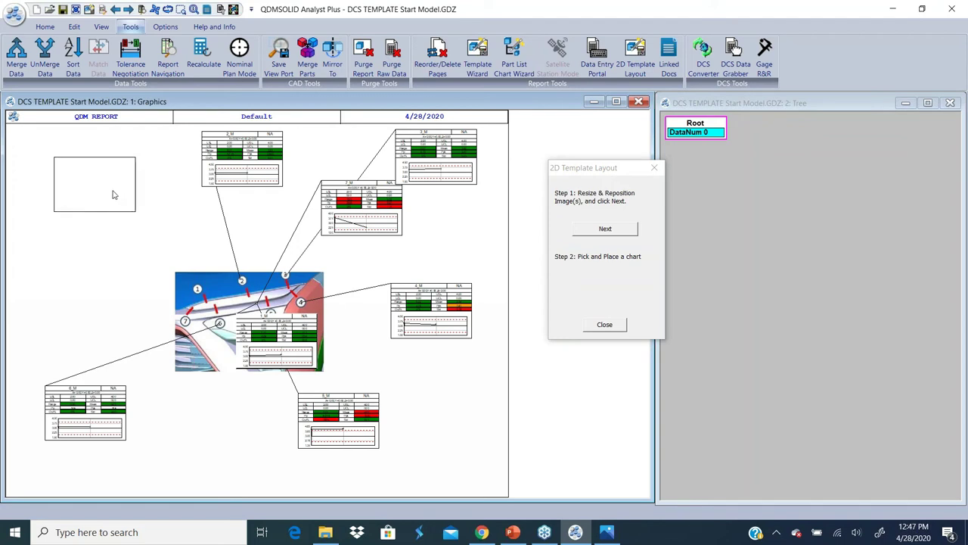
click(112, 191)
click(197, 288)
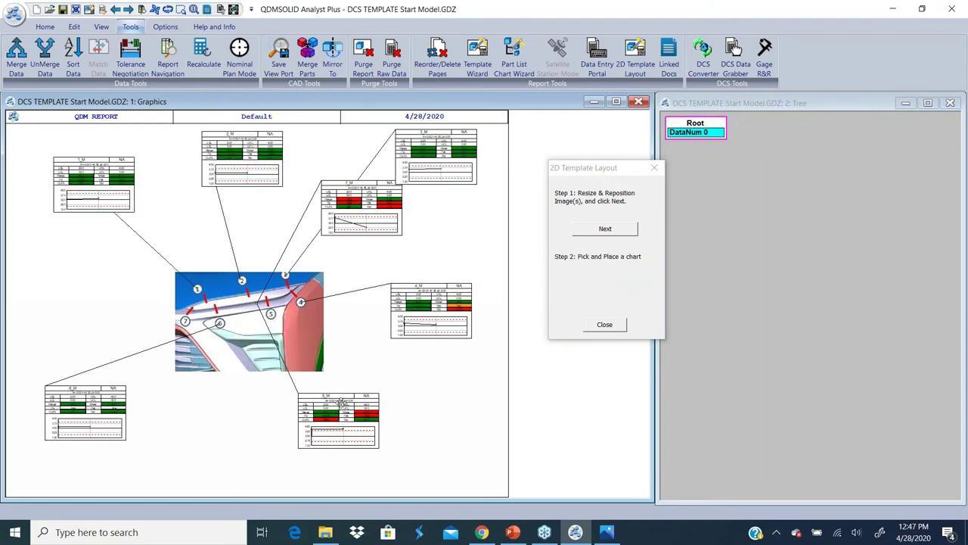
Place chart 5_M below right (leader to balloon 5) and 7_M left of the image, then close the wizard.
click(342, 403)
click(389, 420)
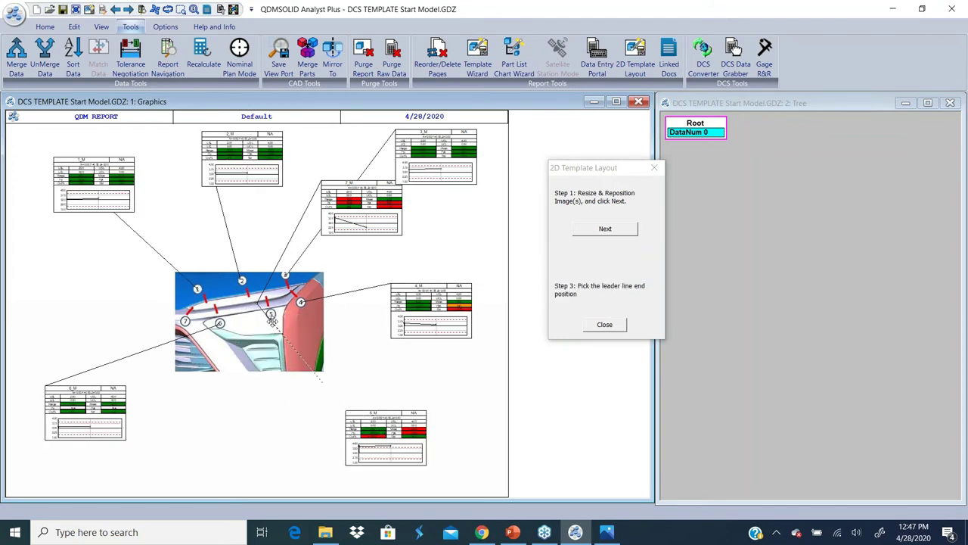
click(318, 400)
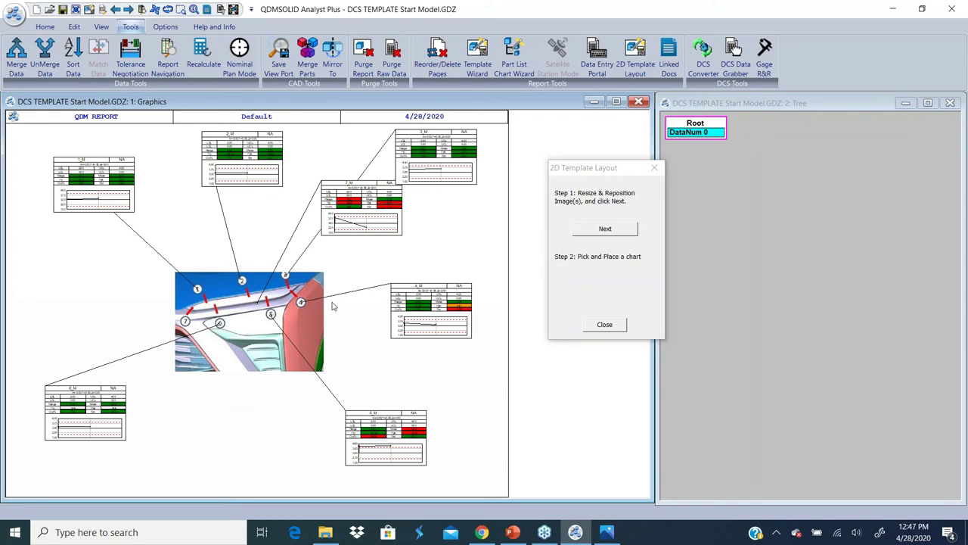
click(362, 203)
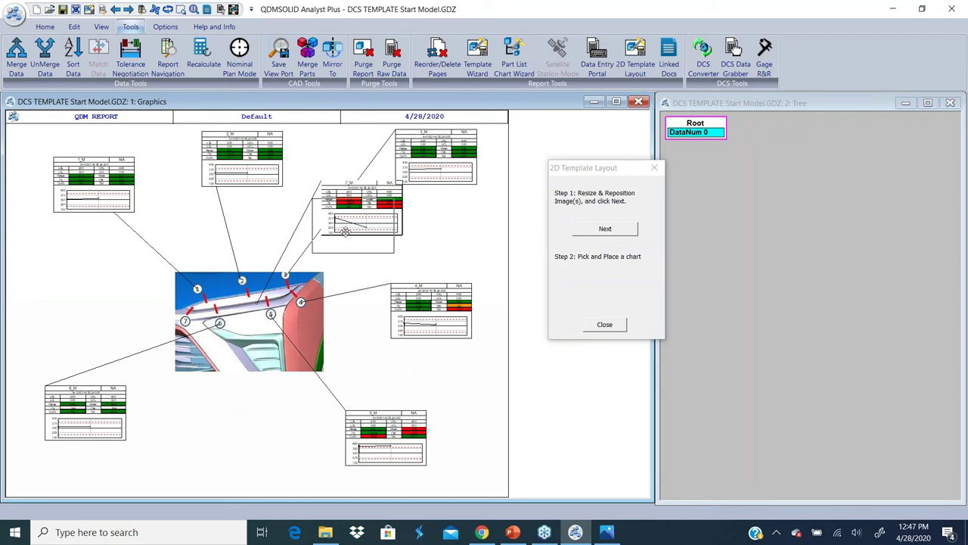
click(66, 277)
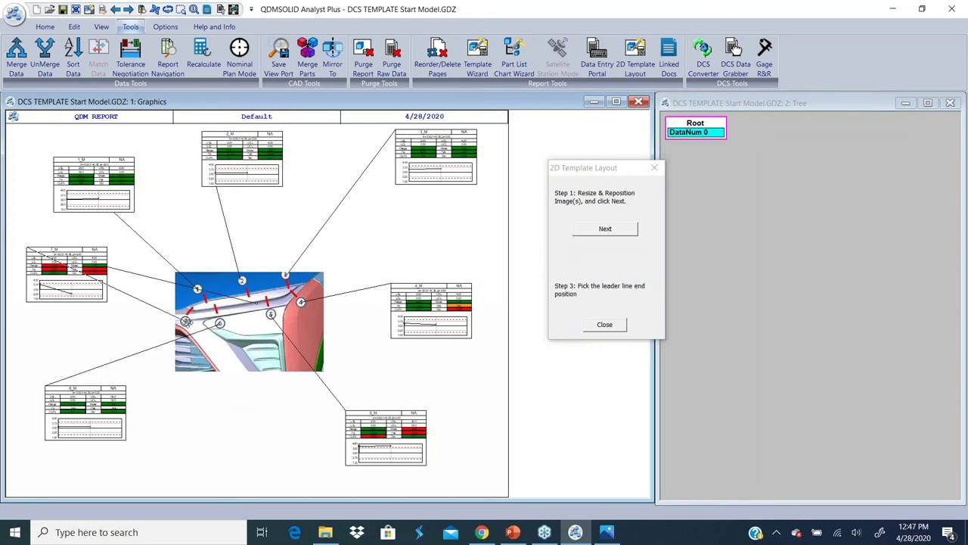
click(605, 325)
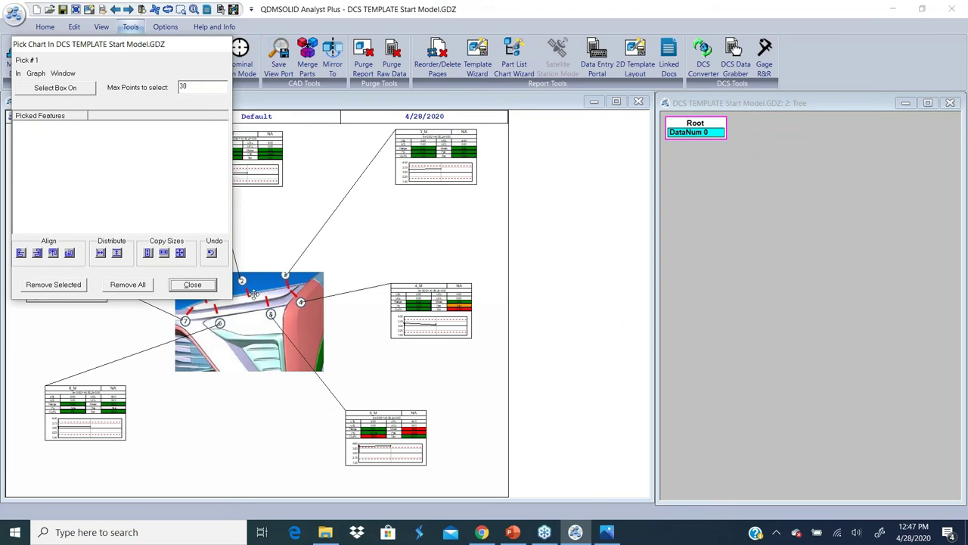
Close Pick Chart, redraw the seven balloon-linked charts around the headlamp, and return to PowerPoint.
click(193, 285)
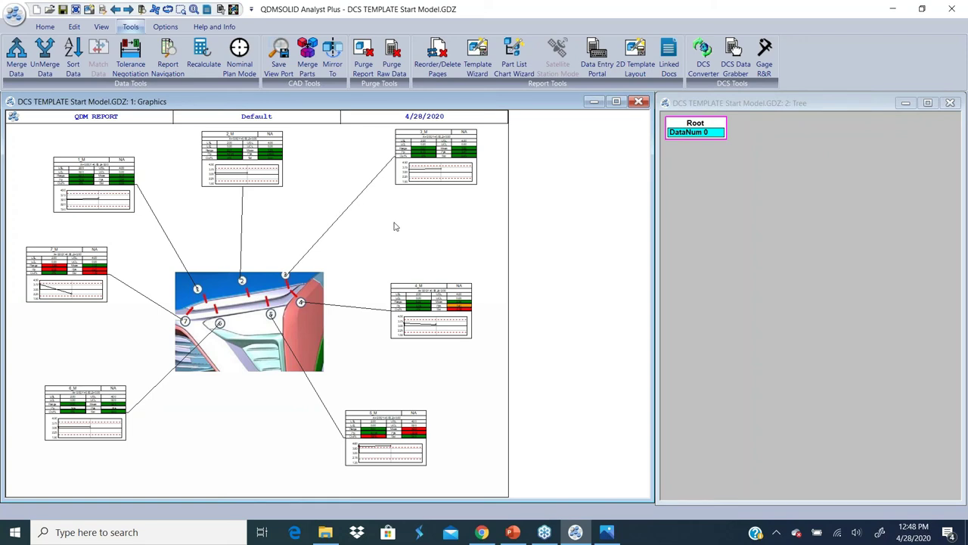
key(alt+f)
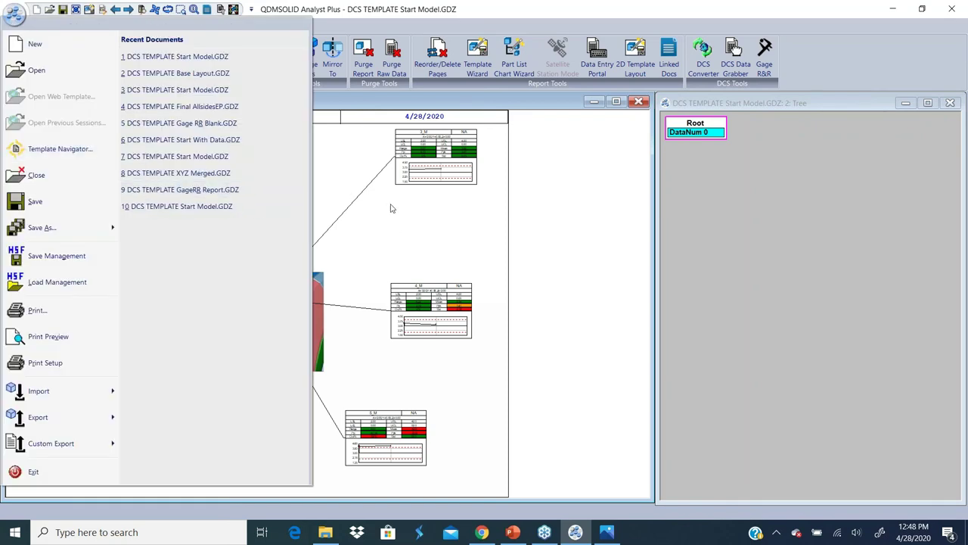
key(Escape)
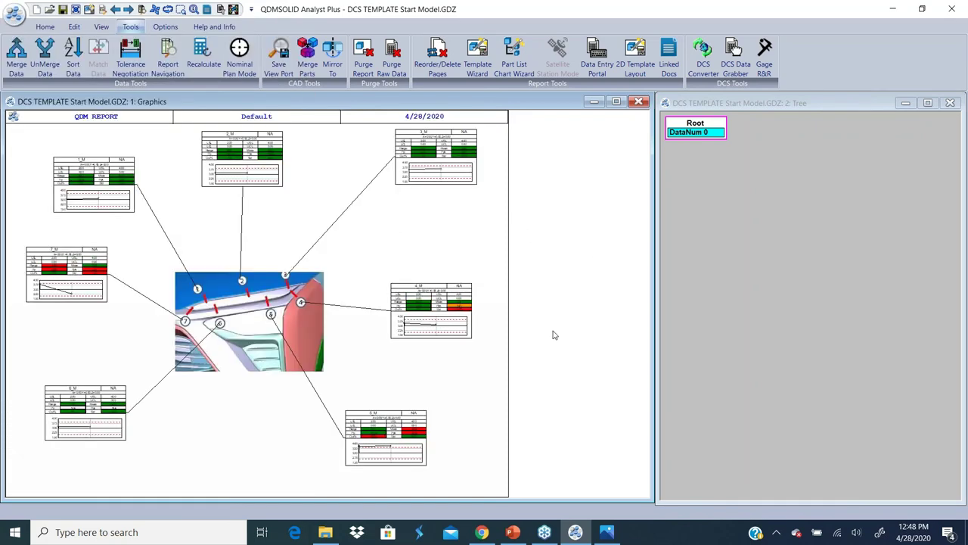
mouse_move(512, 532)
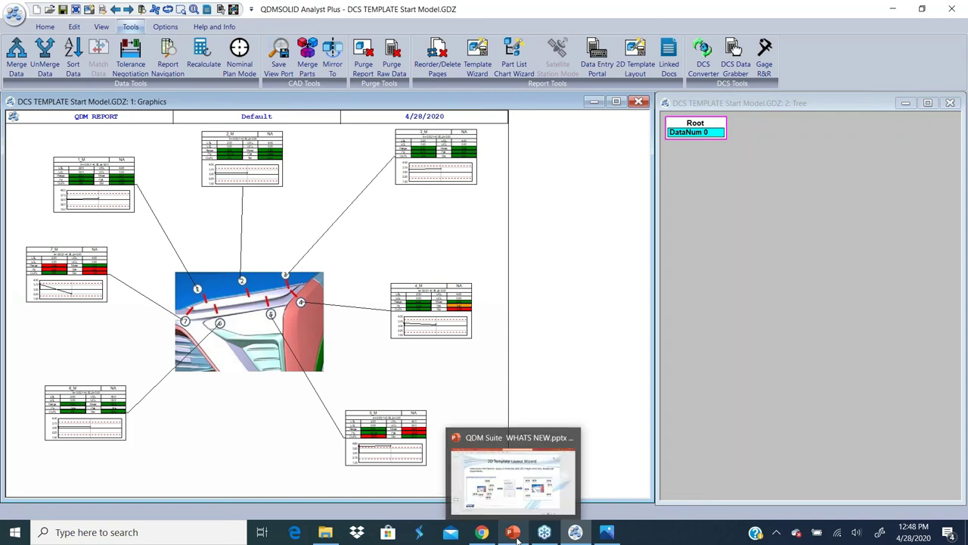
click(526, 453)
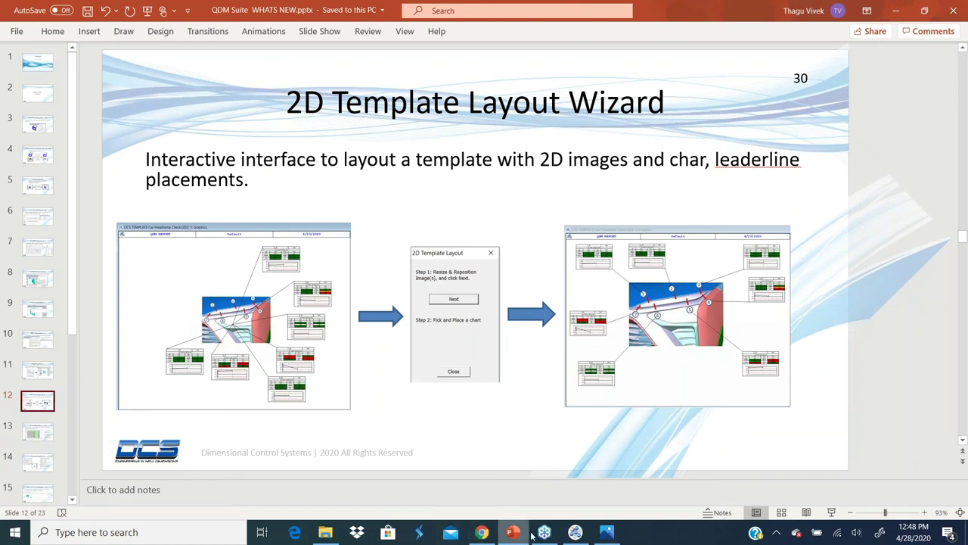
click(575, 532)
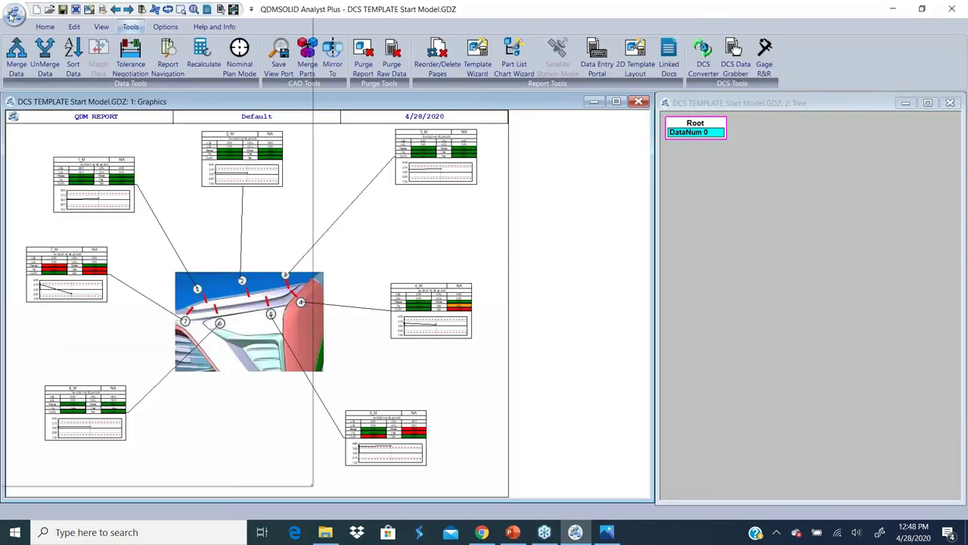